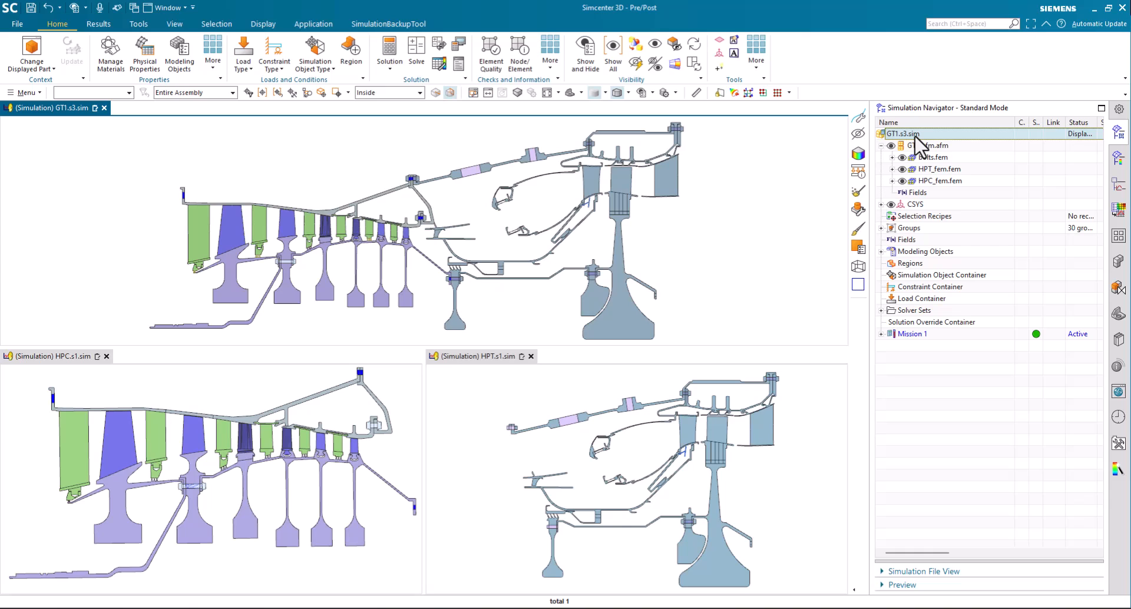
Show the loads of HPC.s1.sim and examine where the StreamOnFace, ConvZone, Streams, Voids and Rotation loads act on the model
{"action": "left_click", "coordinate": [275, 385]}
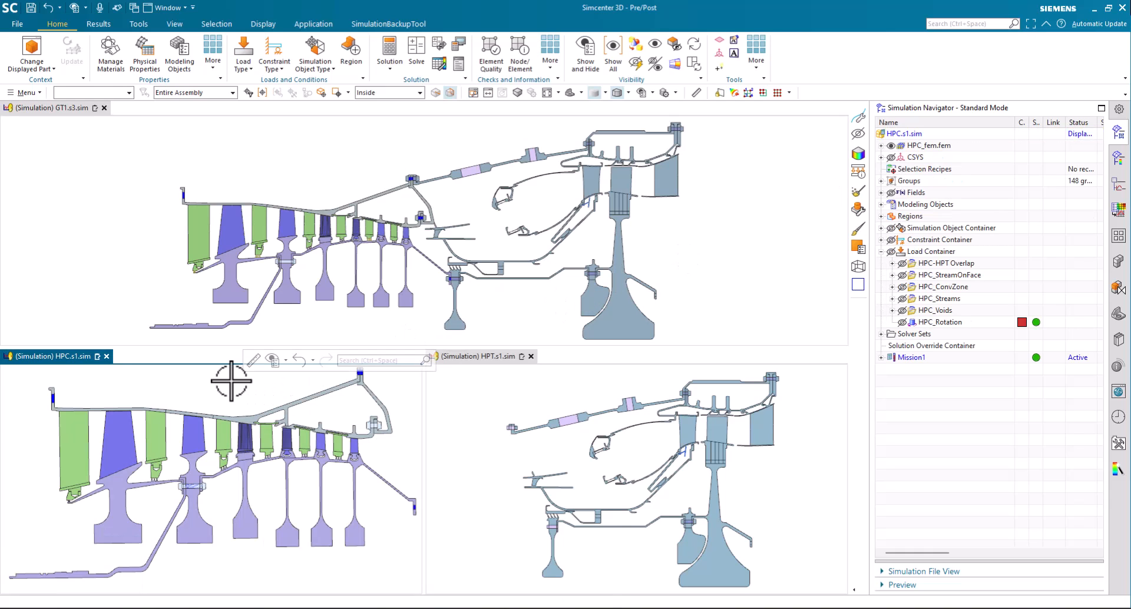
{"action": "left_click", "coordinate": [891, 252]}
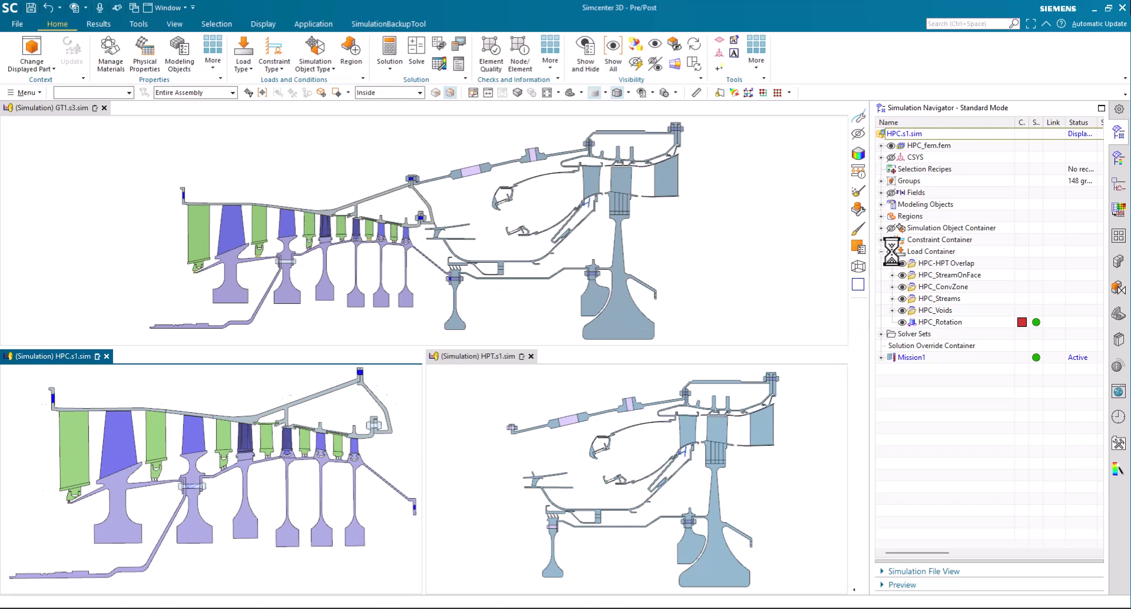
{"action": "left_click", "coordinate": [929, 287]}
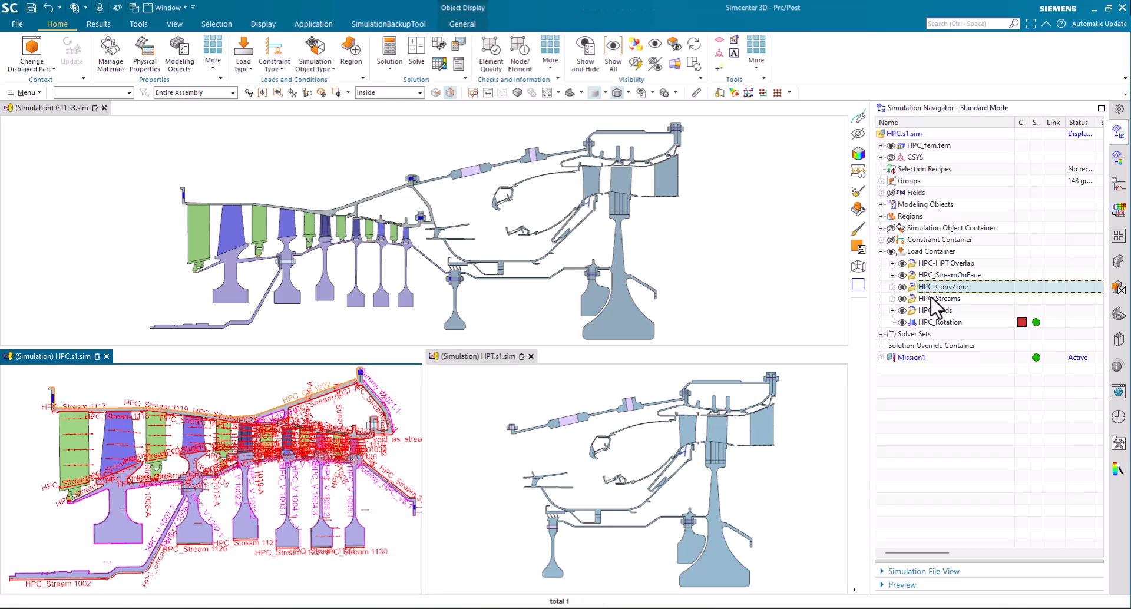
{"action": "left_click", "coordinate": [932, 298]}
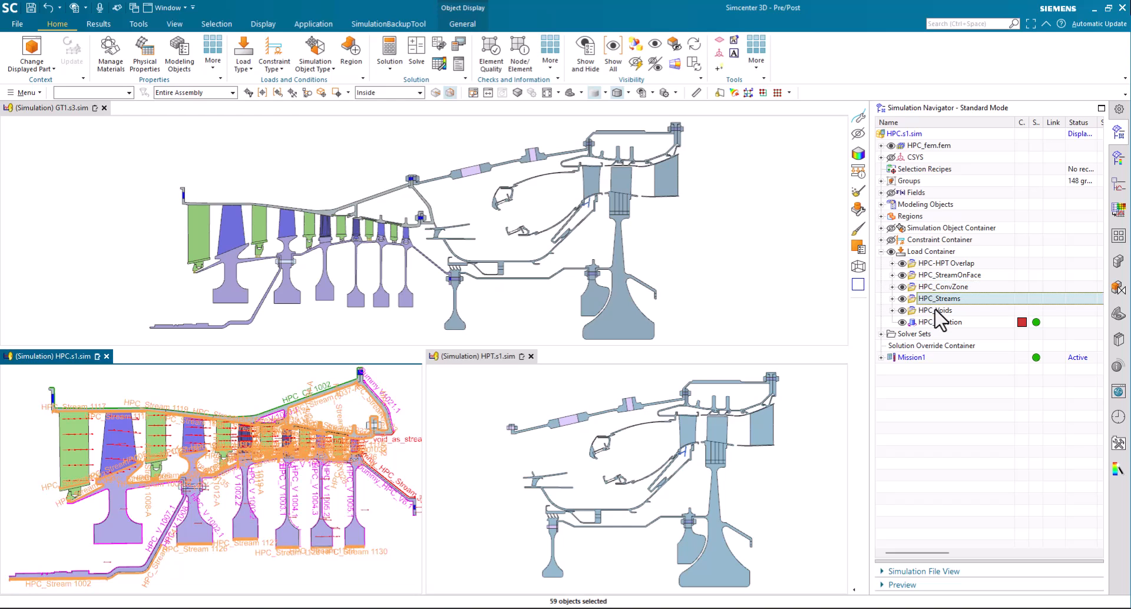
{"action": "left_click", "coordinate": [937, 310]}
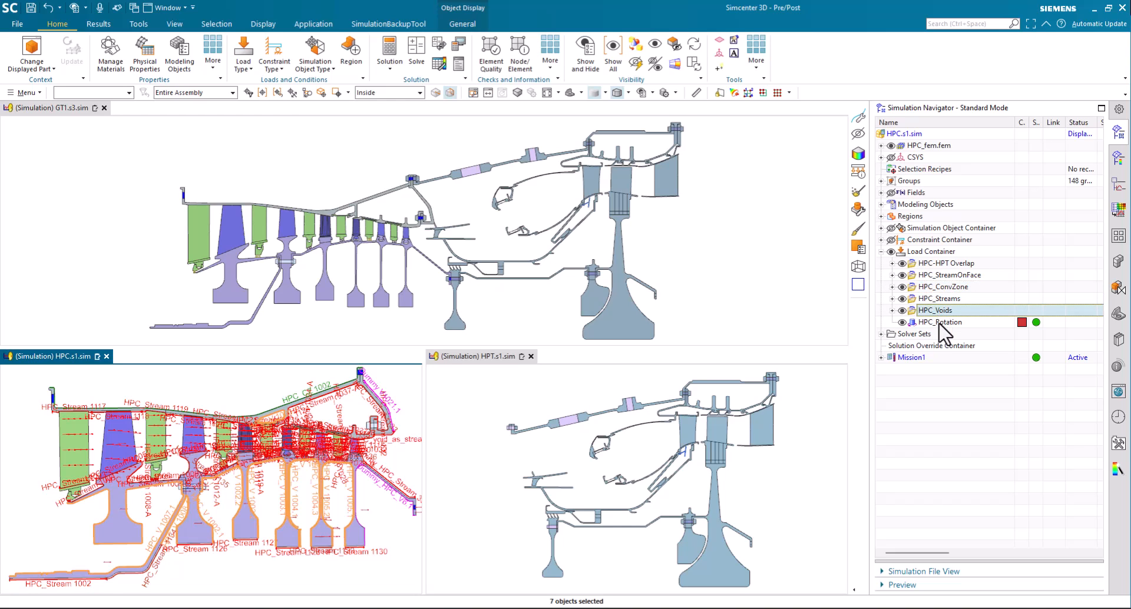
{"action": "left_click", "coordinate": [940, 323]}
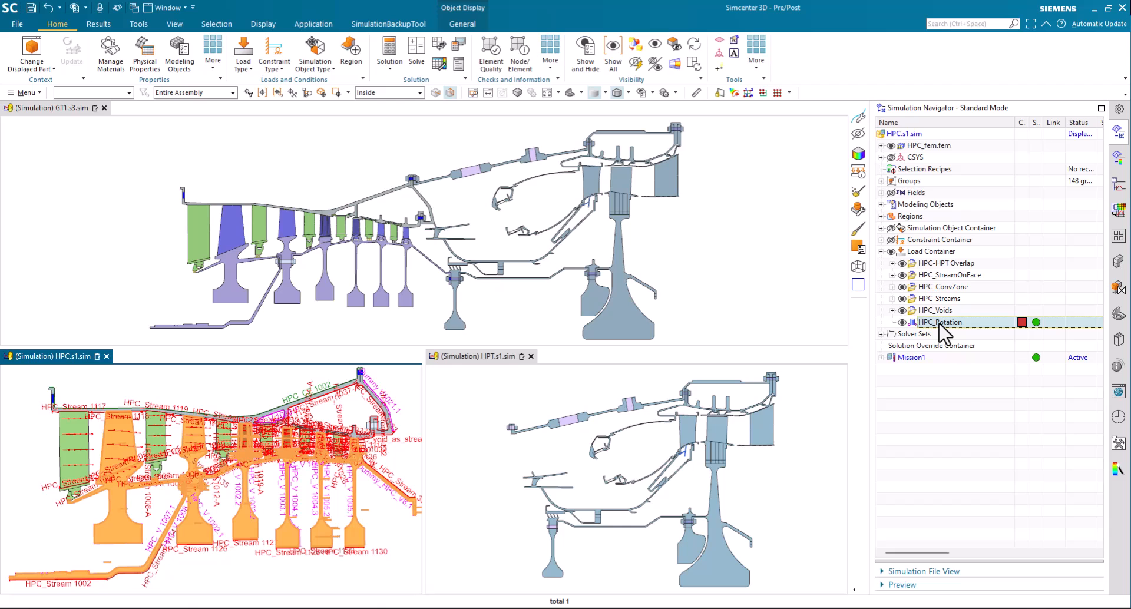
{"action": "left_click", "coordinate": [953, 394]}
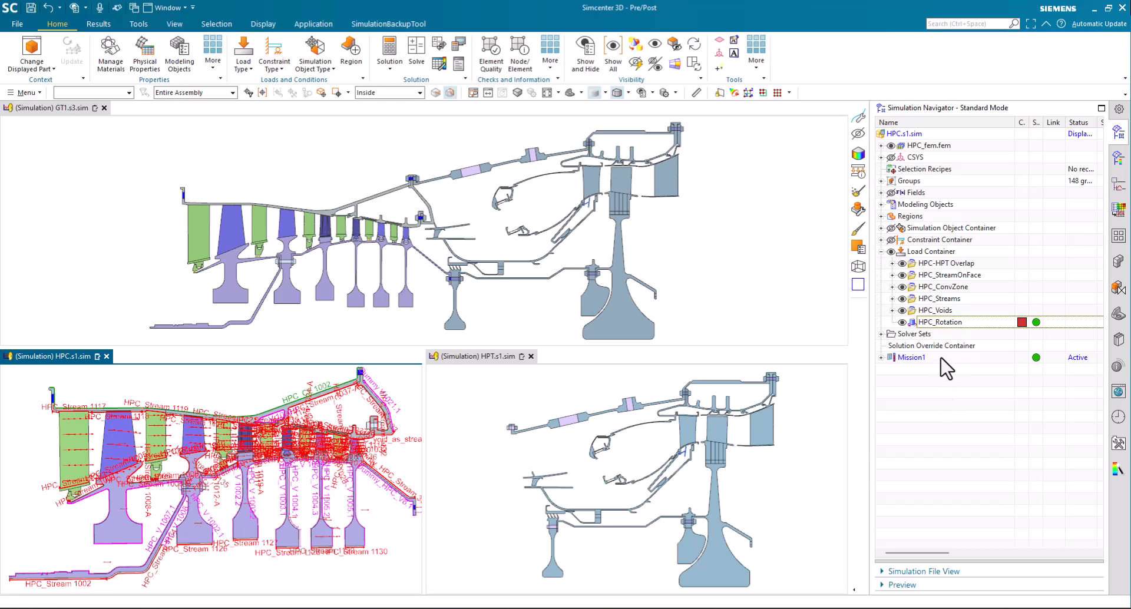
Start a new exported simulation interface for HPC.s1.sim named HPC Mission1, keeping all entity types listed
{"action": "right_click", "coordinate": [913, 137]}
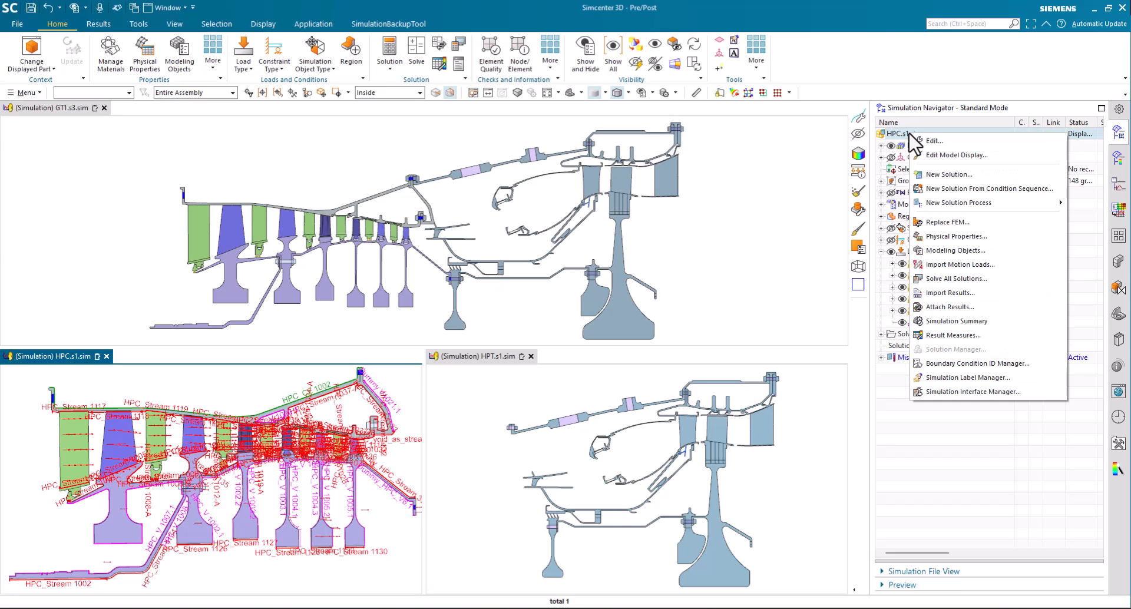
{"action": "left_click", "coordinate": [948, 393]}
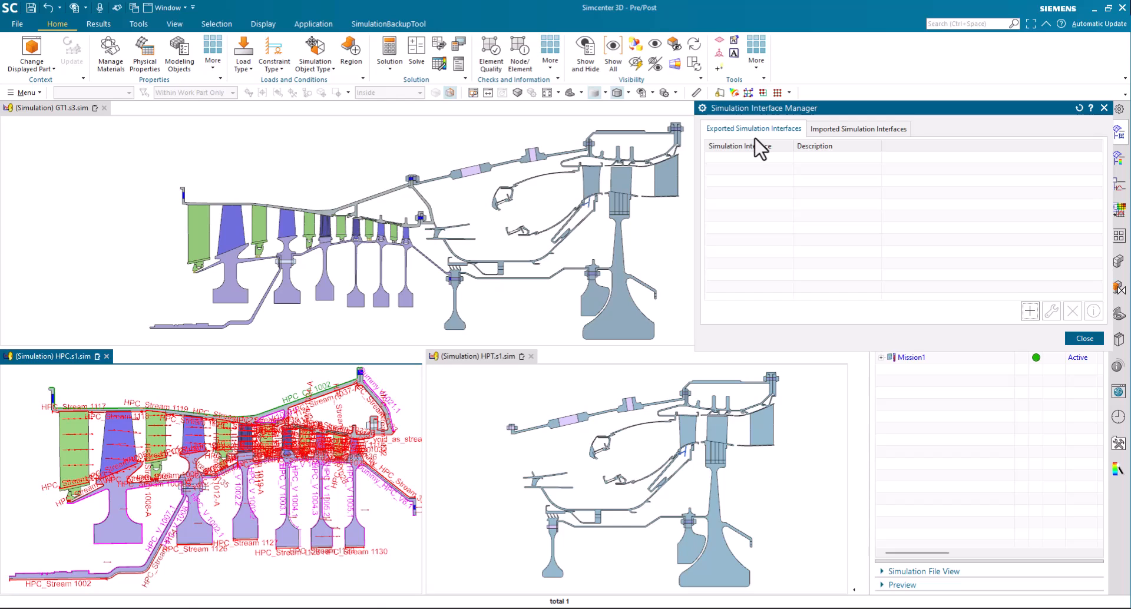
{"action": "left_click", "coordinate": [839, 130]}
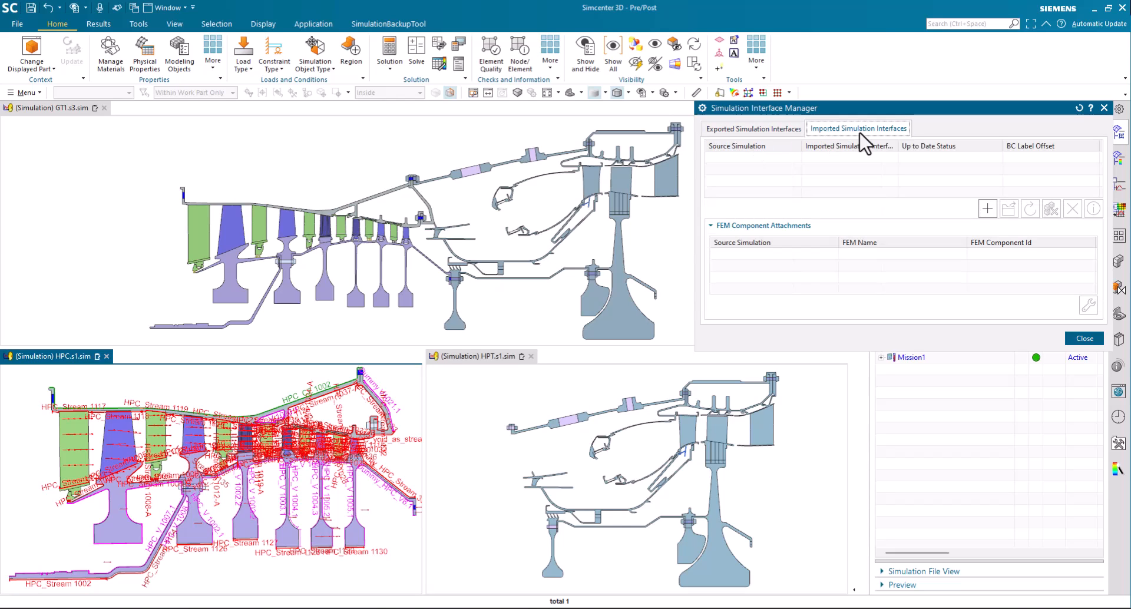
{"action": "left_click", "coordinate": [760, 129]}
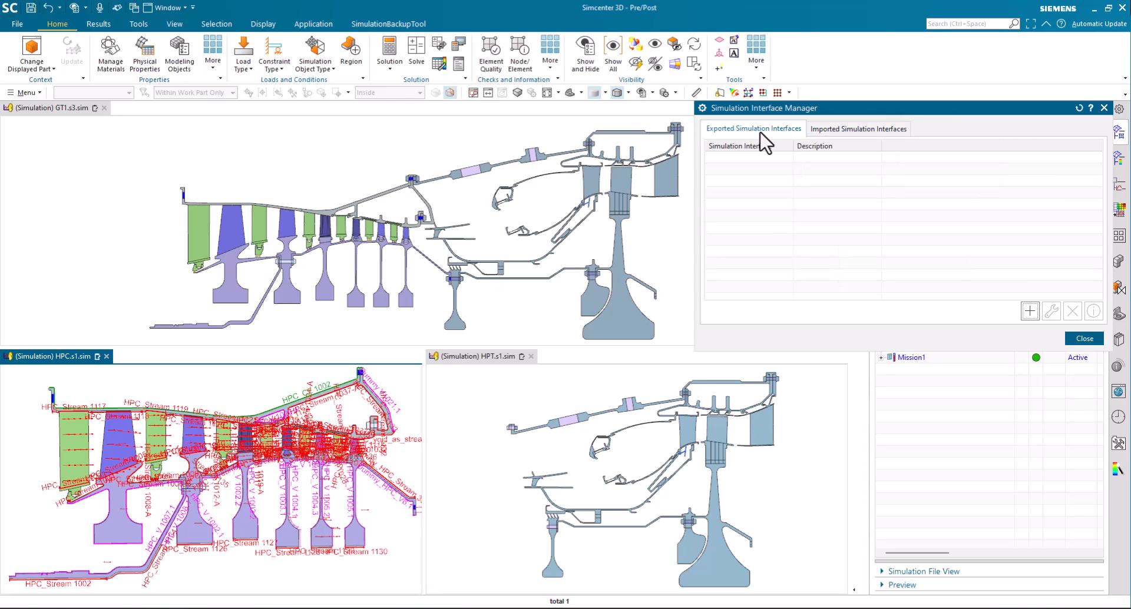
{"action": "left_click", "coordinate": [1030, 312]}
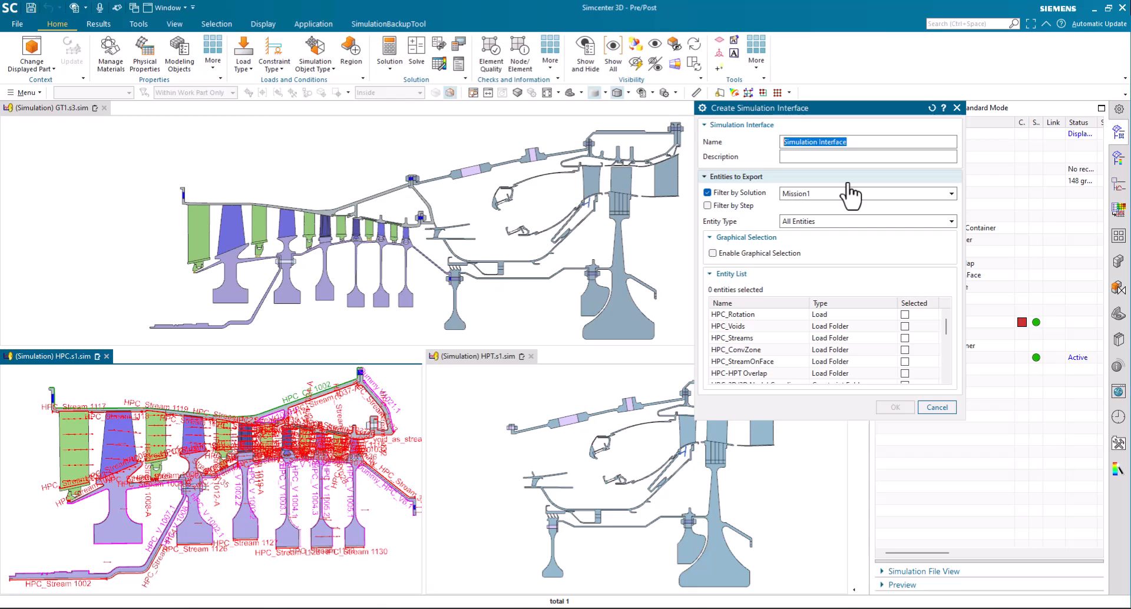
{"action": "type", "text": "HPC Mission1"}
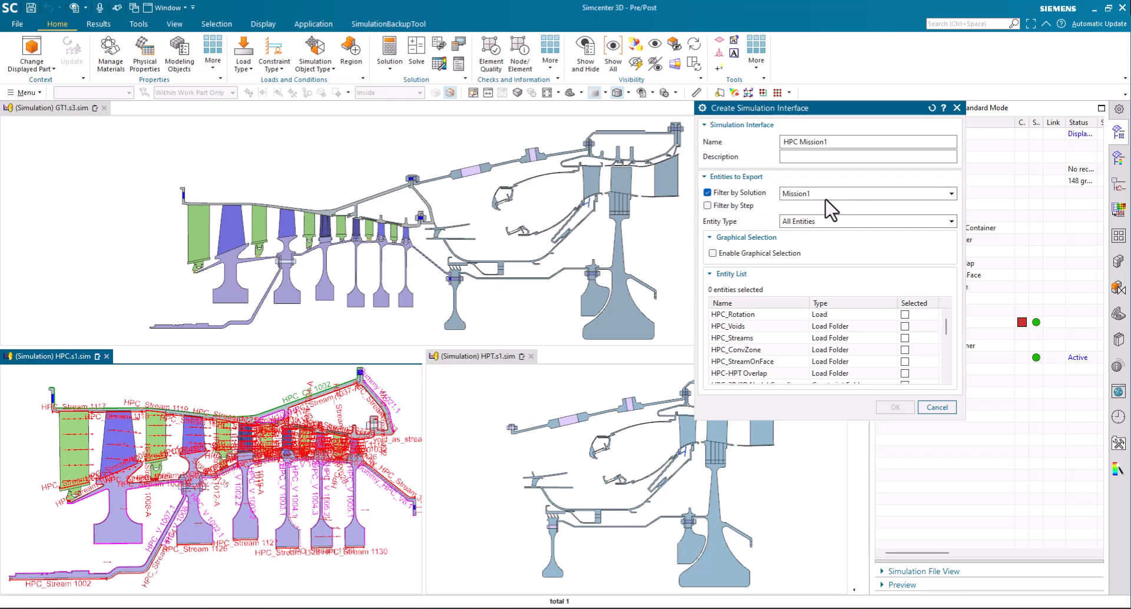
{"action": "left_click", "coordinate": [820, 223]}
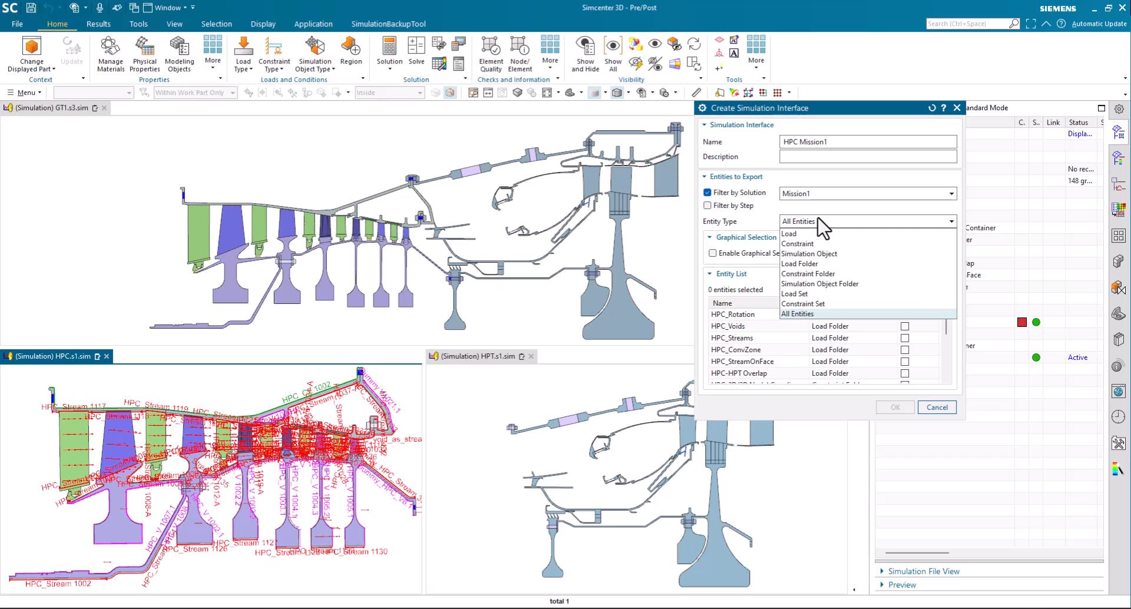
{"action": "left_click", "coordinate": [820, 222]}
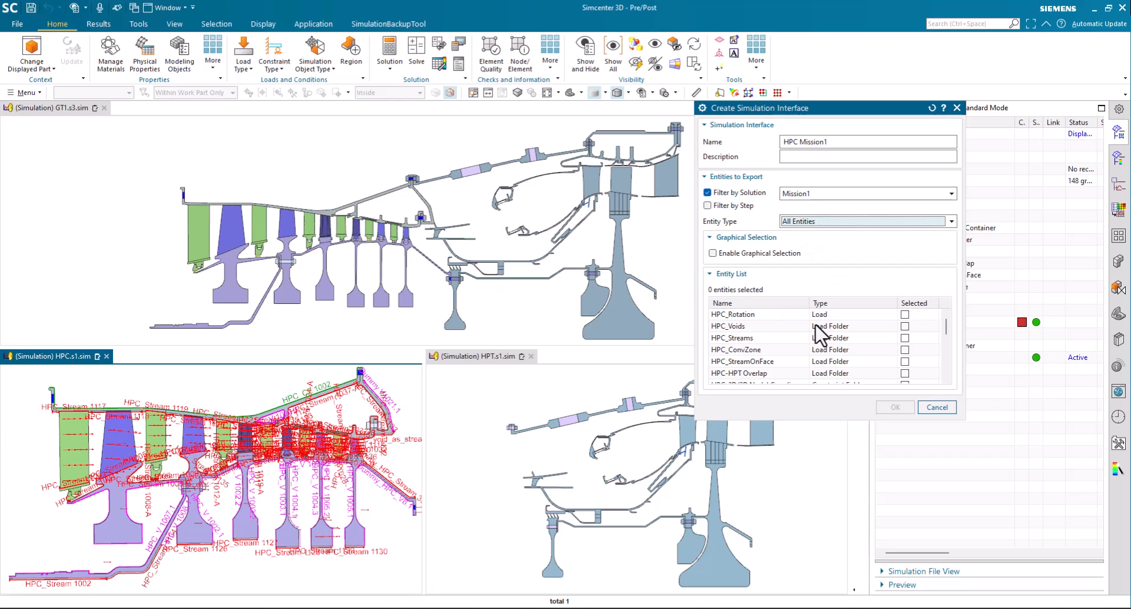
Include HPC_Rotation, HPC_Voids, HPC_Streams, HPC_ConvZone and HPC_StreamOnFace in the entities to export
{"action": "left_click", "coordinate": [905, 314]}
{"action": "left_click", "coordinate": [906, 326]}
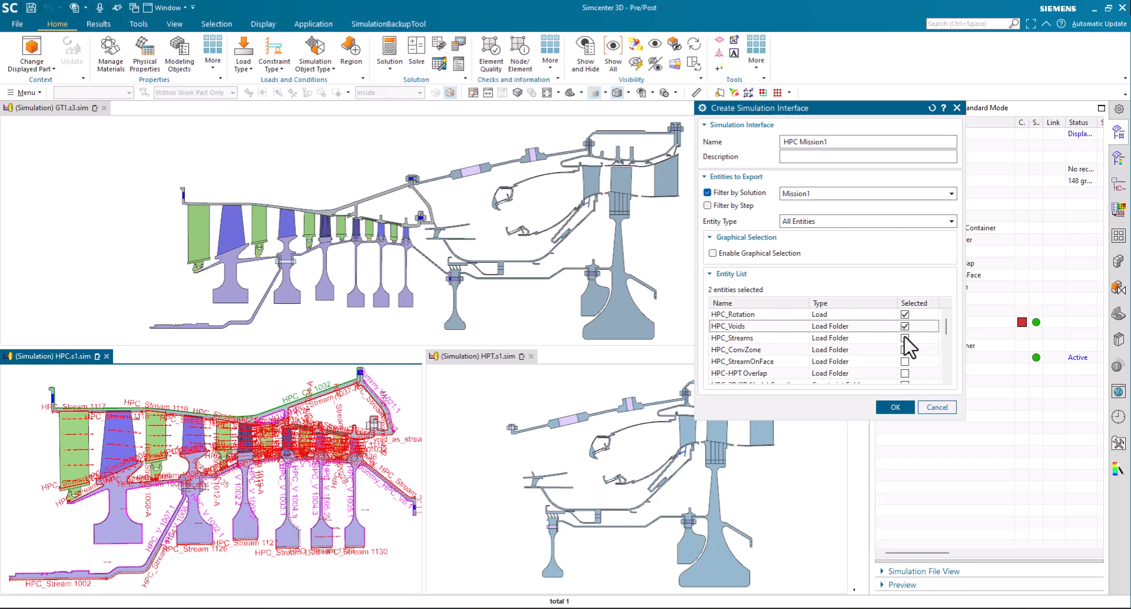
{"action": "left_click", "coordinate": [905, 338]}
{"action": "left_click", "coordinate": [906, 350]}
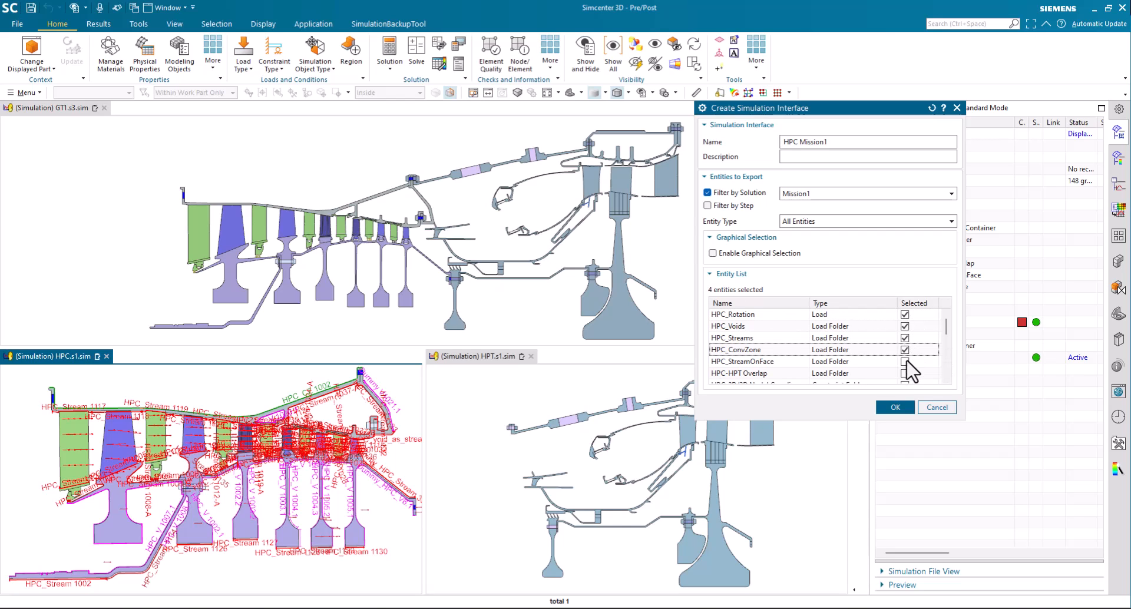
{"action": "left_click", "coordinate": [906, 361]}
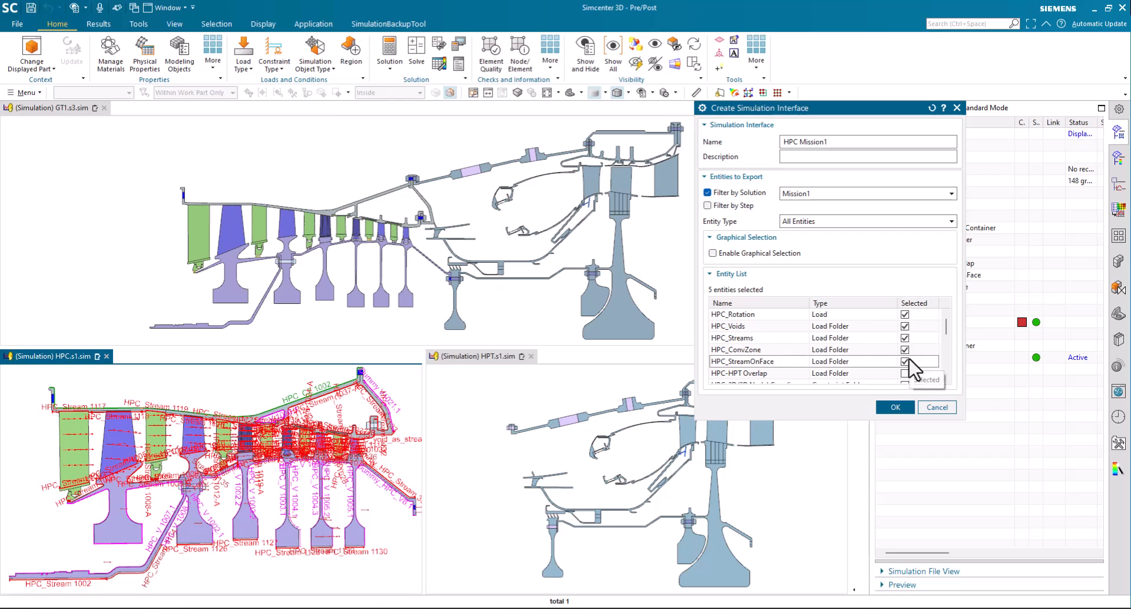
Include the HPC_fixation and HPC_3D_Fixation constraint folders and the E2EG rotor and case structural object folders in the export
{"action": "scroll", "coordinate": [913, 368], "scroll_direction": "down", "scroll_amount": 2}
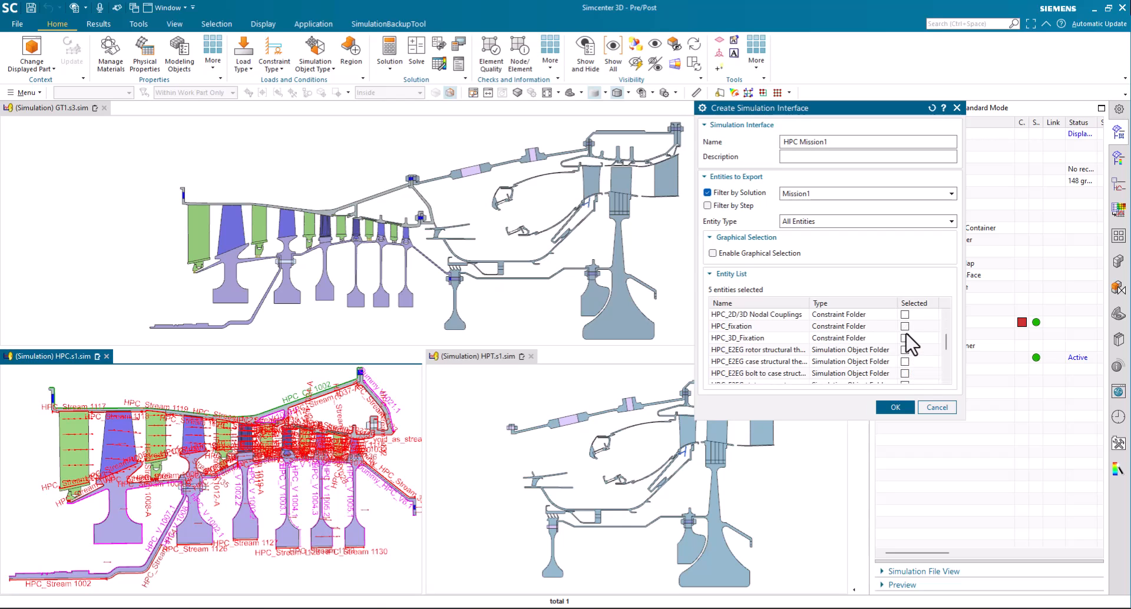
{"action": "left_click", "coordinate": [905, 327]}
{"action": "left_click", "coordinate": [905, 338]}
{"action": "left_click", "coordinate": [905, 350]}
{"action": "left_click", "coordinate": [904, 361]}
Include the stator vane, stator stage and rotor-stator folders plus HPC_2D-3D, HPC_Junctions and HPC_Blade_Tips in the export
{"action": "scroll", "coordinate": [906, 364], "scroll_direction": "down", "scroll_amount": 2}
{"action": "left_click", "coordinate": [906, 316]}
{"action": "left_click", "coordinate": [905, 327]}
{"action": "left_click", "coordinate": [904, 338]}
{"action": "left_click", "coordinate": [905, 349]}
{"action": "left_click", "coordinate": [905, 361]}
{"action": "left_click", "coordinate": [905, 374]}
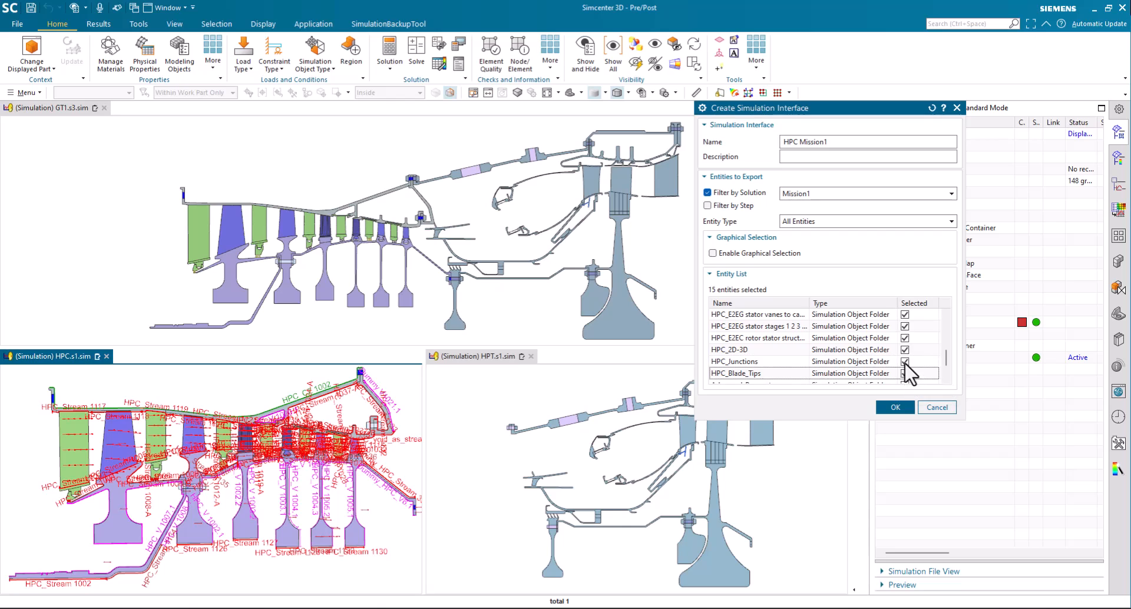
Include Advanced_Parameters but not the HPC-HPT Overlap folder, then create the HPC Mission1 interface and leave the interface manager
{"action": "scroll", "coordinate": [909, 366], "scroll_direction": "down", "scroll_amount": 1}
{"action": "left_click", "coordinate": [905, 351]}
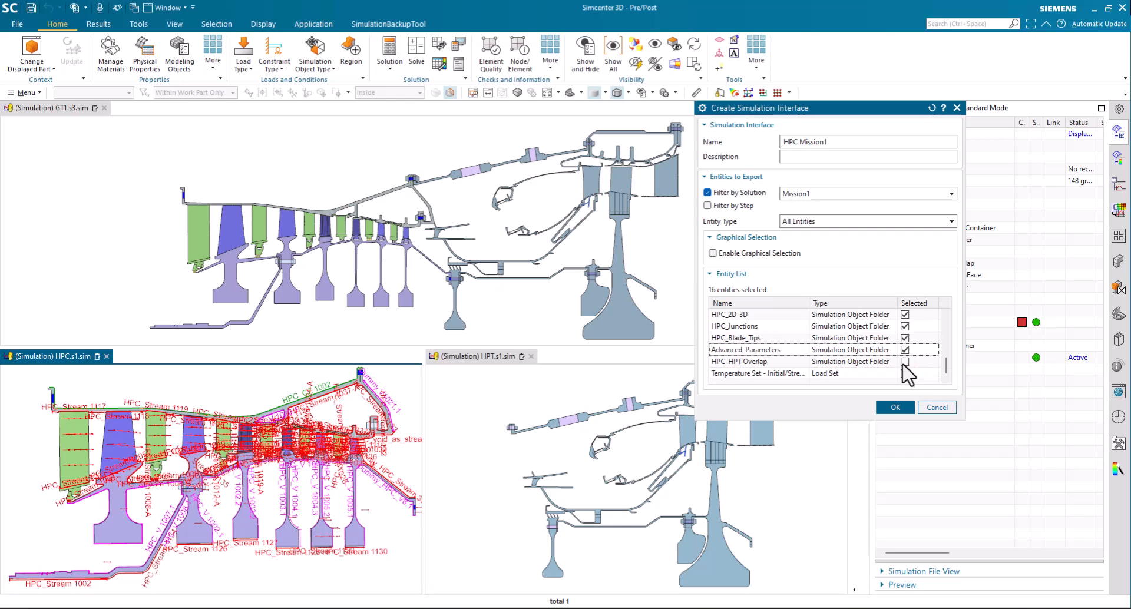
{"action": "left_click", "coordinate": [897, 407]}
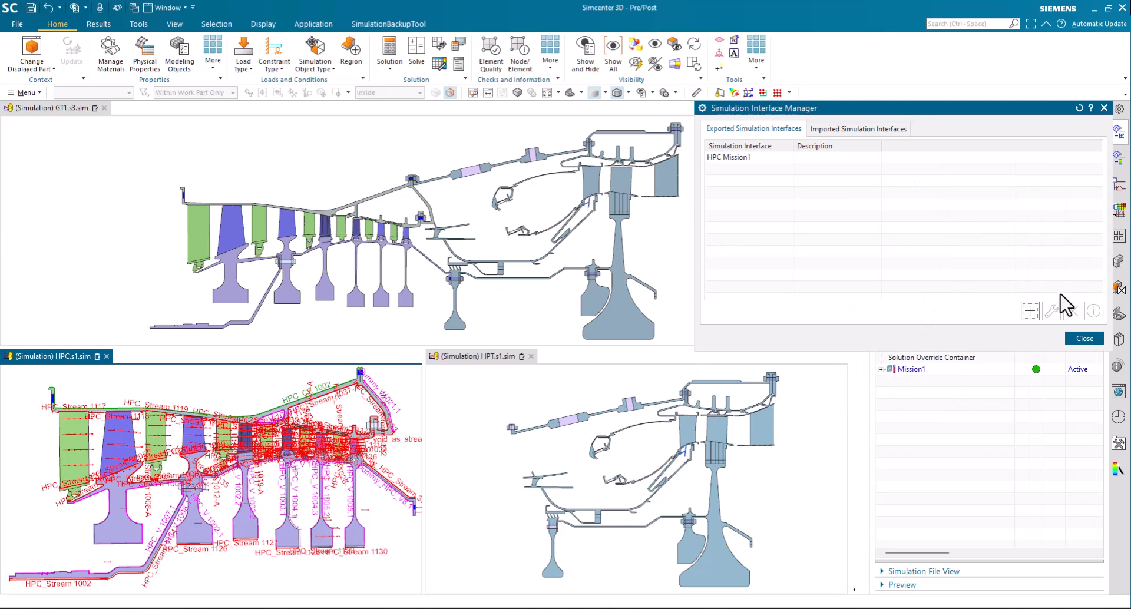
{"action": "left_click", "coordinate": [1084, 338]}
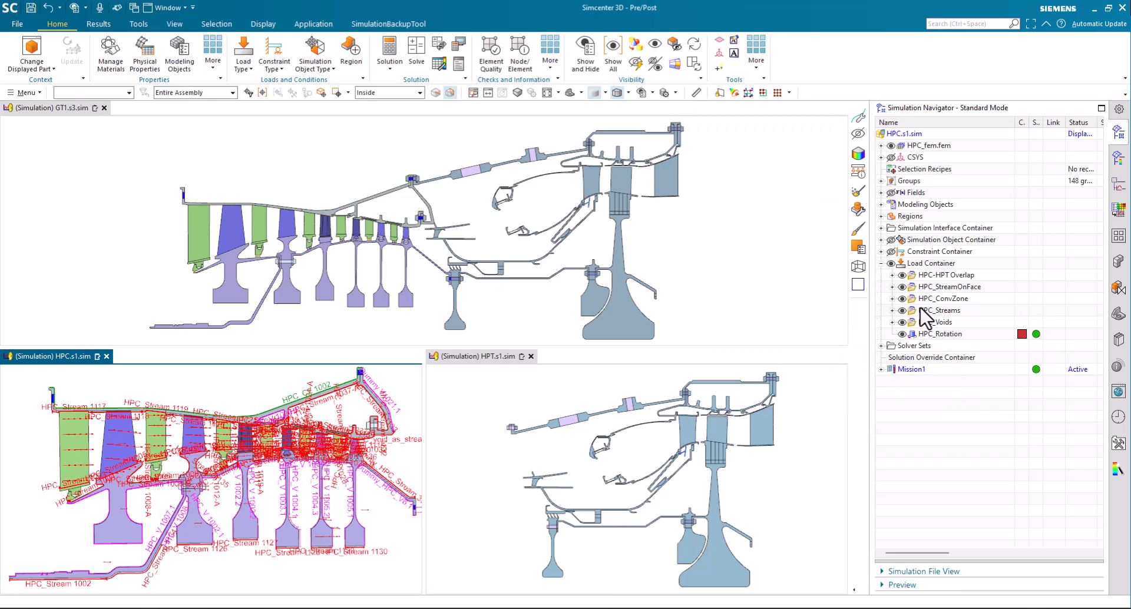
Expand the exported simulation interfaces of HPC.s1.sim and inspect which entities belong to HPC Mission1
{"action": "left_click", "coordinate": [881, 228]}
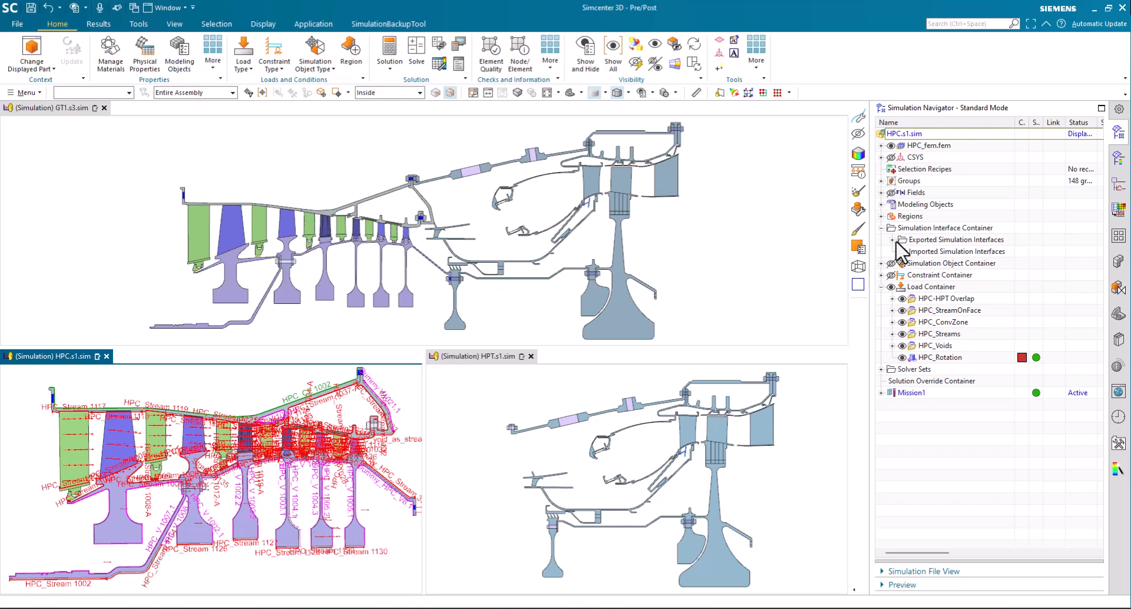
{"action": "left_click", "coordinate": [892, 240]}
{"action": "left_click", "coordinate": [935, 254]}
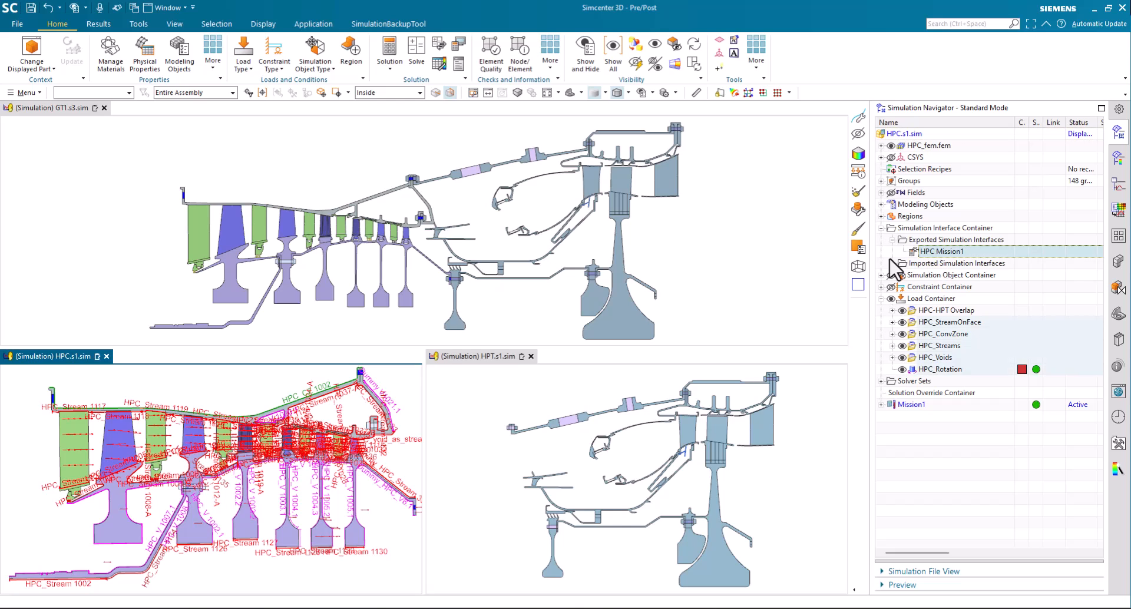
Make GT1.s3.sim the active simulation and start importing a simulation interface into it
{"action": "left_click", "coordinate": [772, 268]}
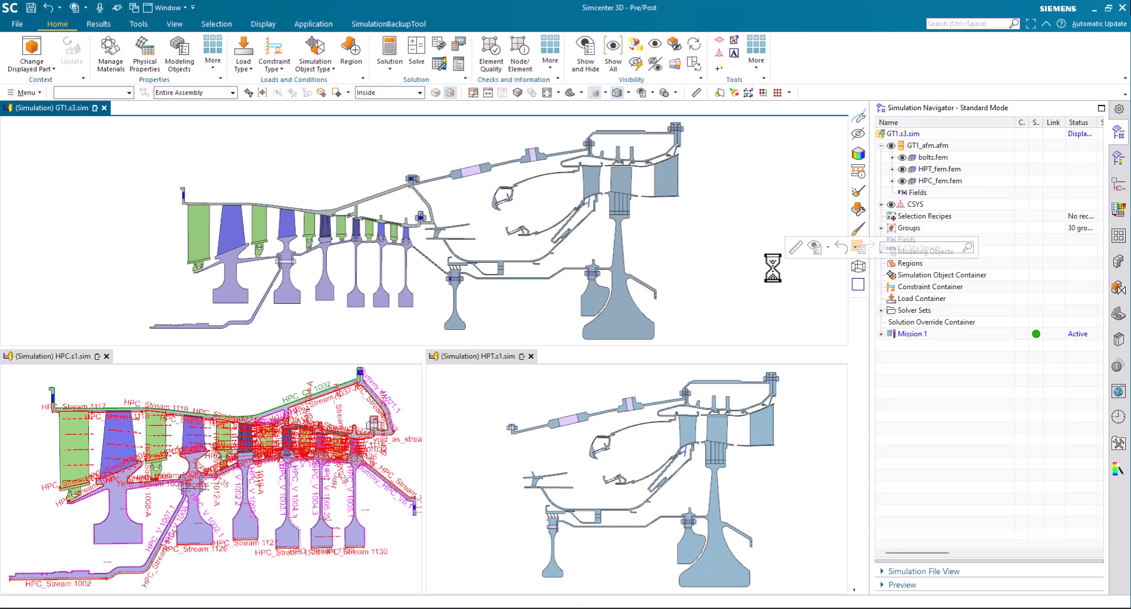
{"action": "left_click", "coordinate": [912, 135]}
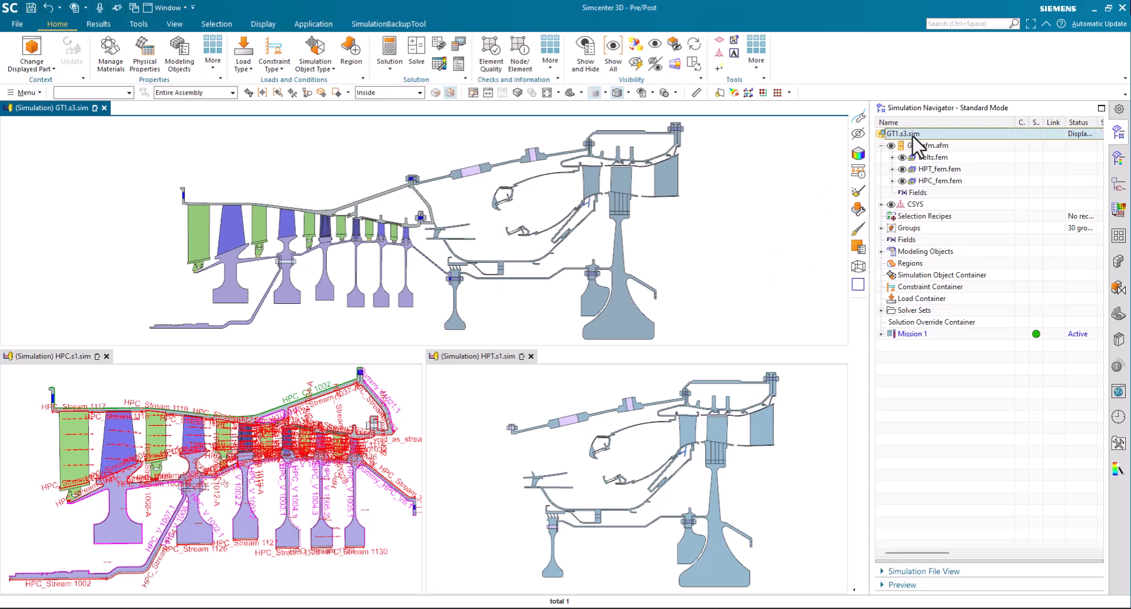
{"action": "right_click", "coordinate": [912, 136]}
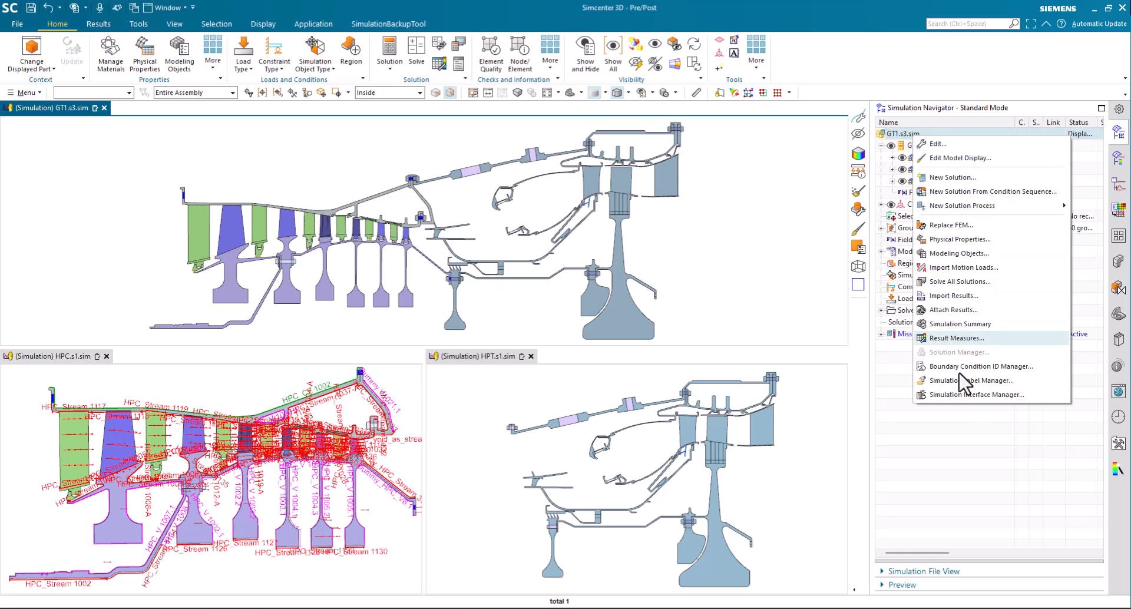
{"action": "left_click", "coordinate": [964, 395]}
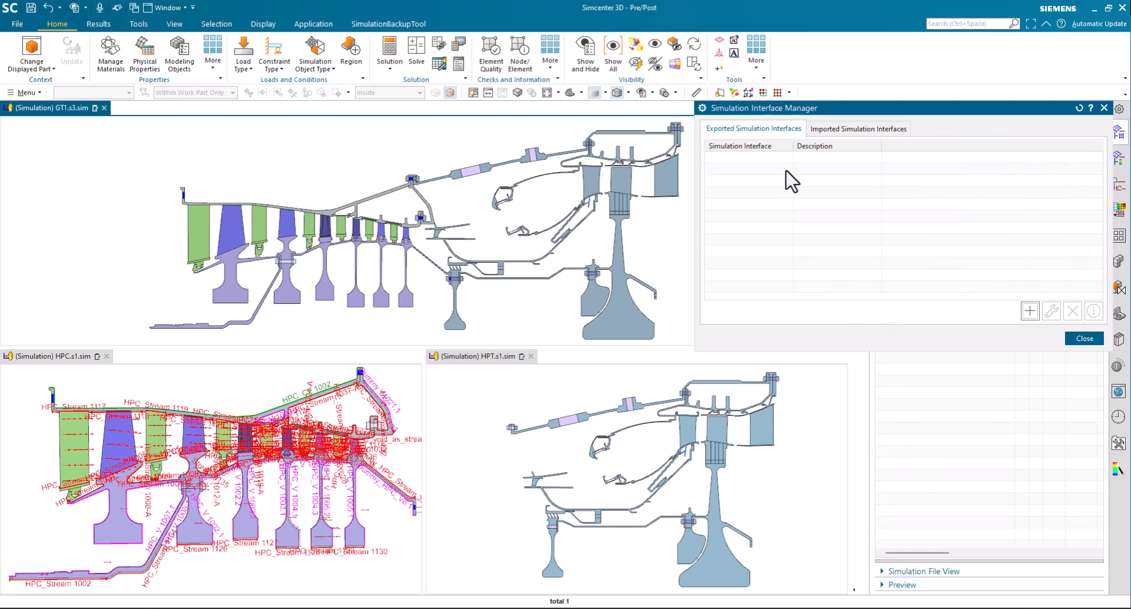
{"action": "left_click", "coordinate": [829, 130]}
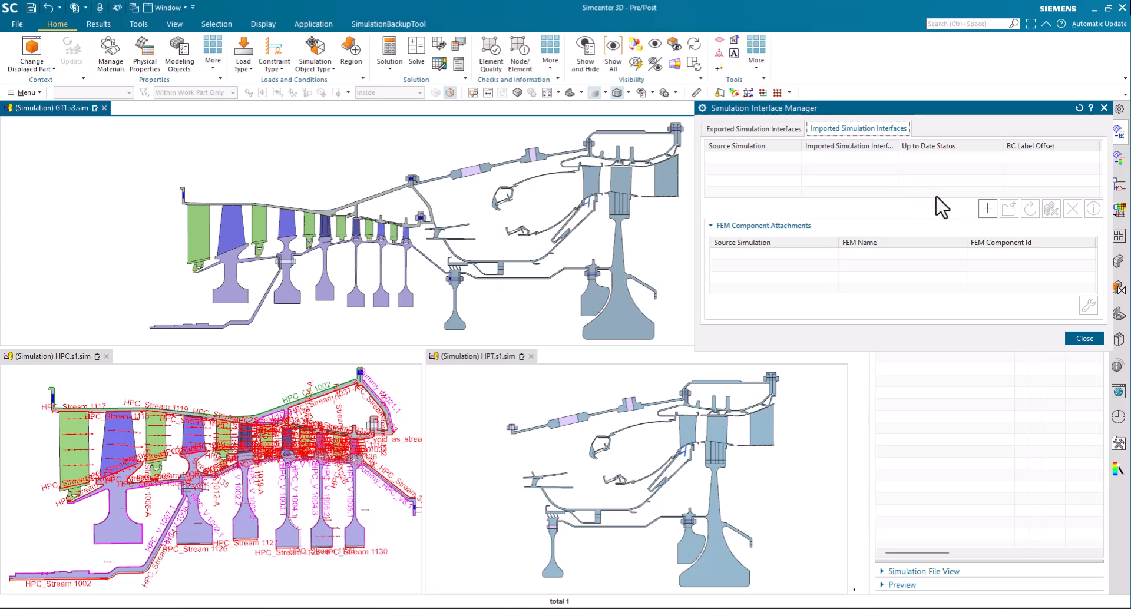
{"action": "left_click", "coordinate": [988, 210]}
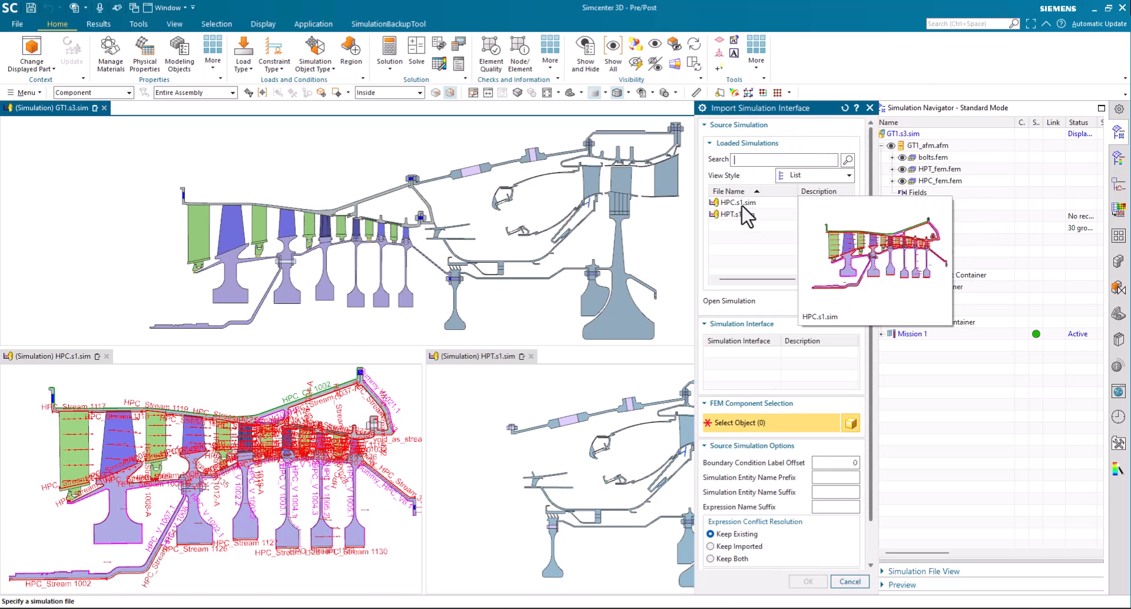
Import HPC Mission1 from HPC.s1.sim onto the HPC_fem component with the simulation entity name suffix left empty
{"action": "left_click", "coordinate": [741, 203]}
{"action": "left_click", "coordinate": [766, 353]}
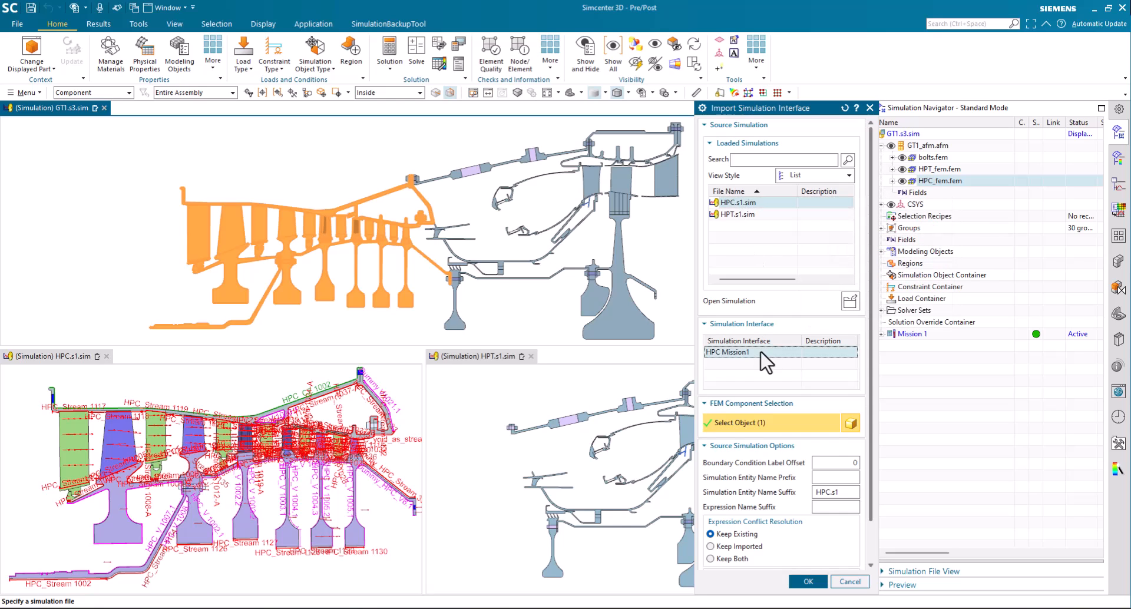
{"action": "left_click", "coordinate": [833, 492]}
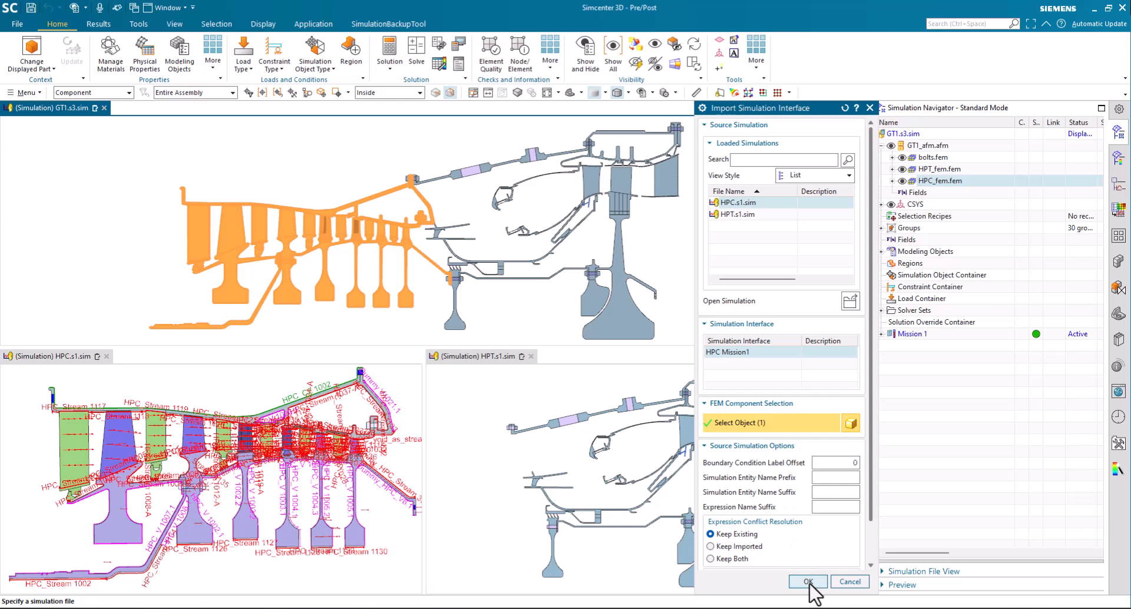
{"action": "left_click", "coordinate": [808, 582]}
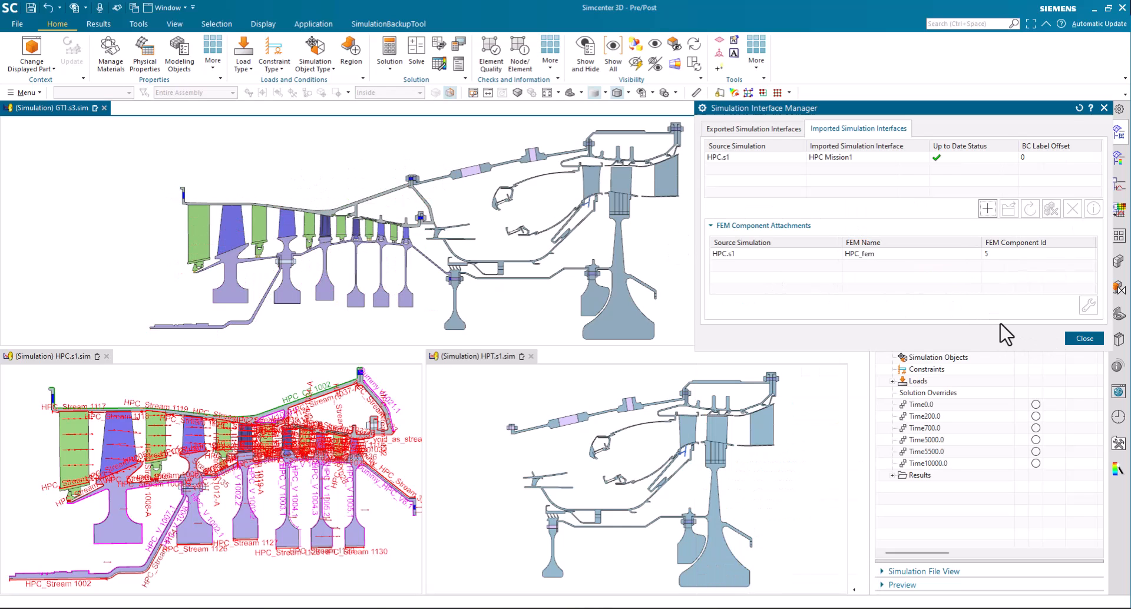
{"action": "left_click", "coordinate": [1084, 339]}
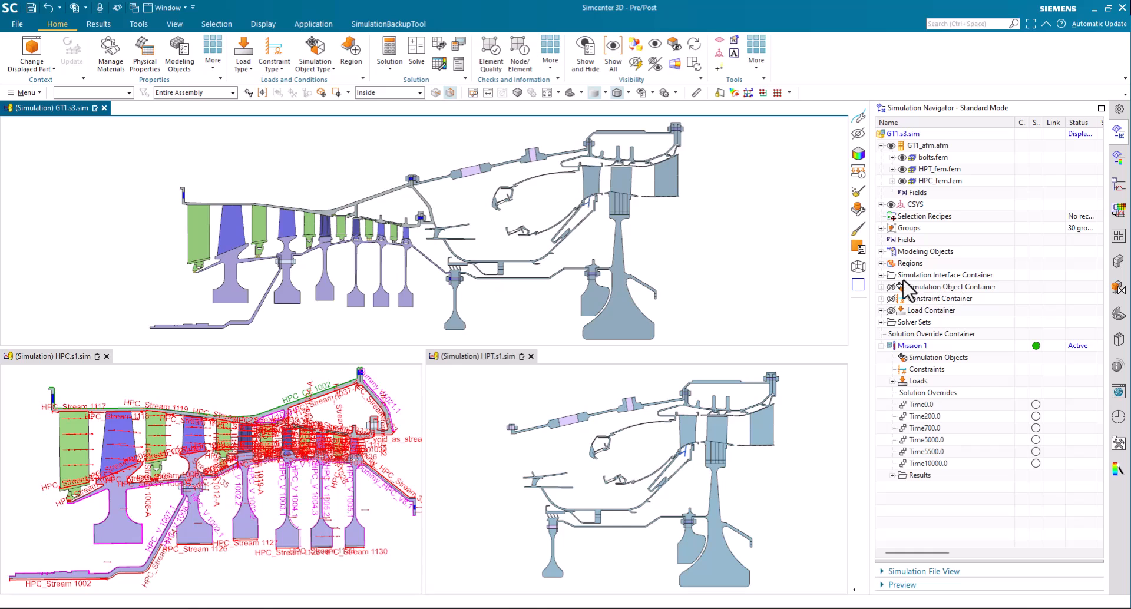
Expand the simulation object, constraint and imported simulation interface containers of GT1.s3.sim to examine the entities imported with HPC Mission1
{"action": "left_click", "coordinate": [882, 287]}
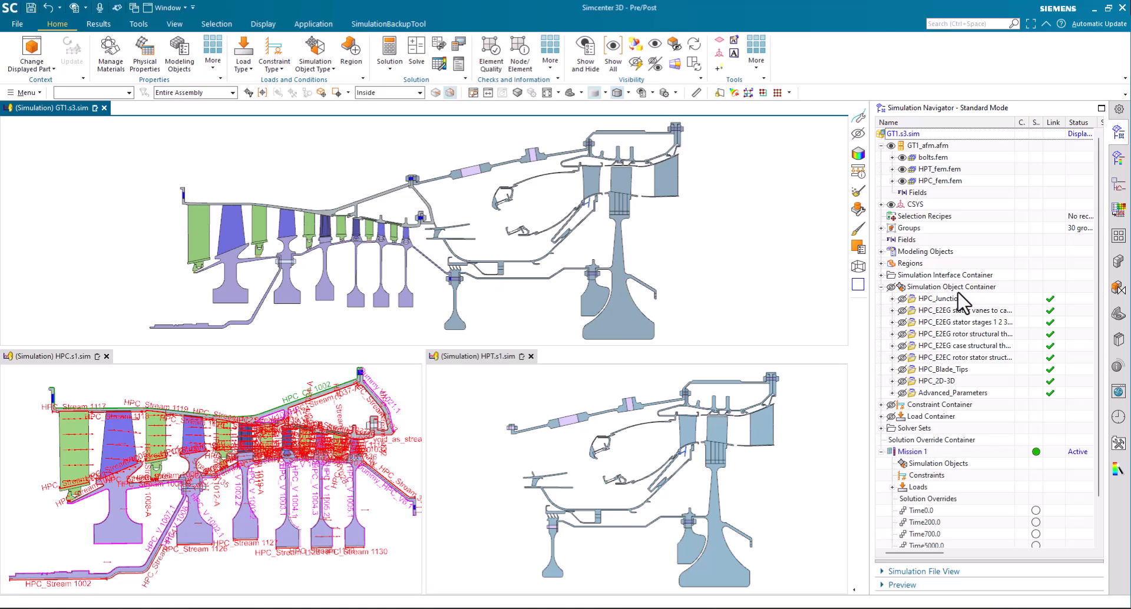
{"action": "left_click", "coordinate": [881, 405]}
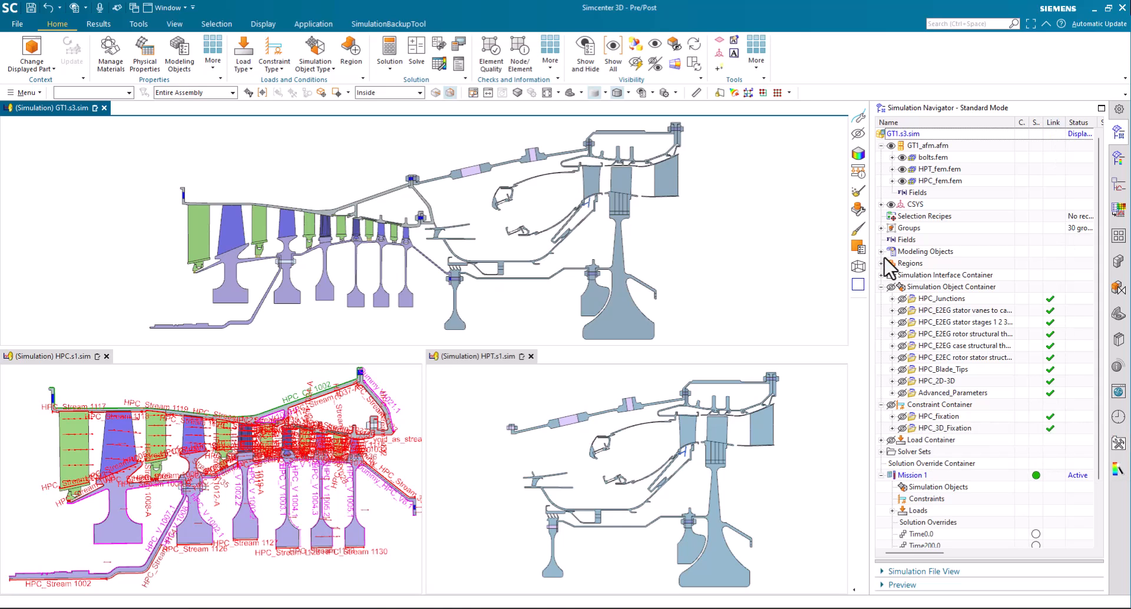
{"action": "left_click", "coordinate": [881, 275]}
{"action": "left_click", "coordinate": [893, 299]}
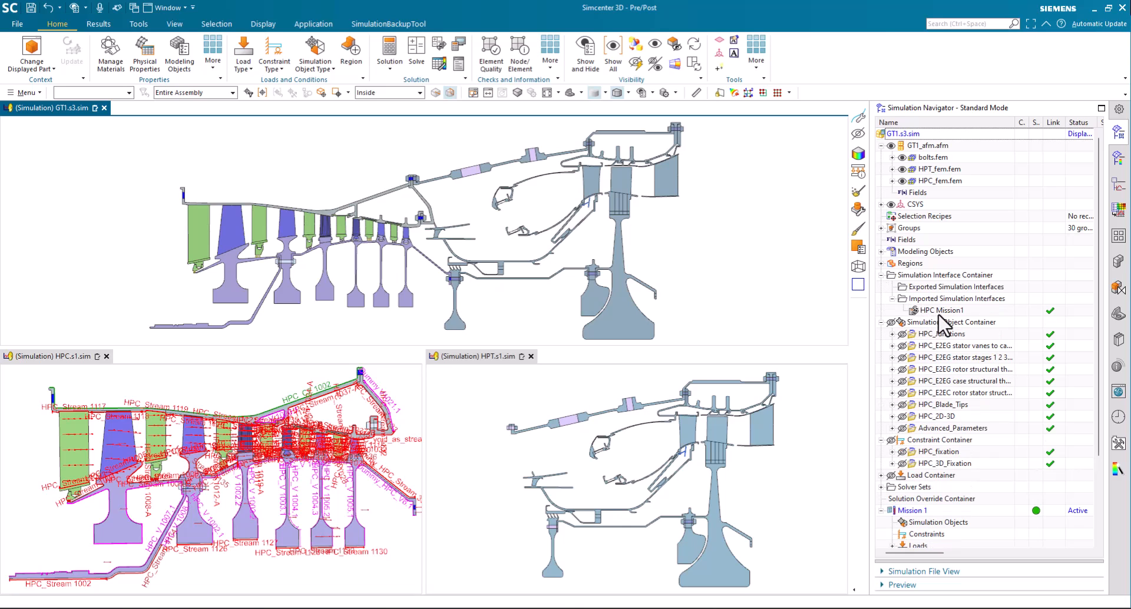
{"action": "scroll", "coordinate": [945, 328], "scroll_direction": "down", "scroll_amount": 2}
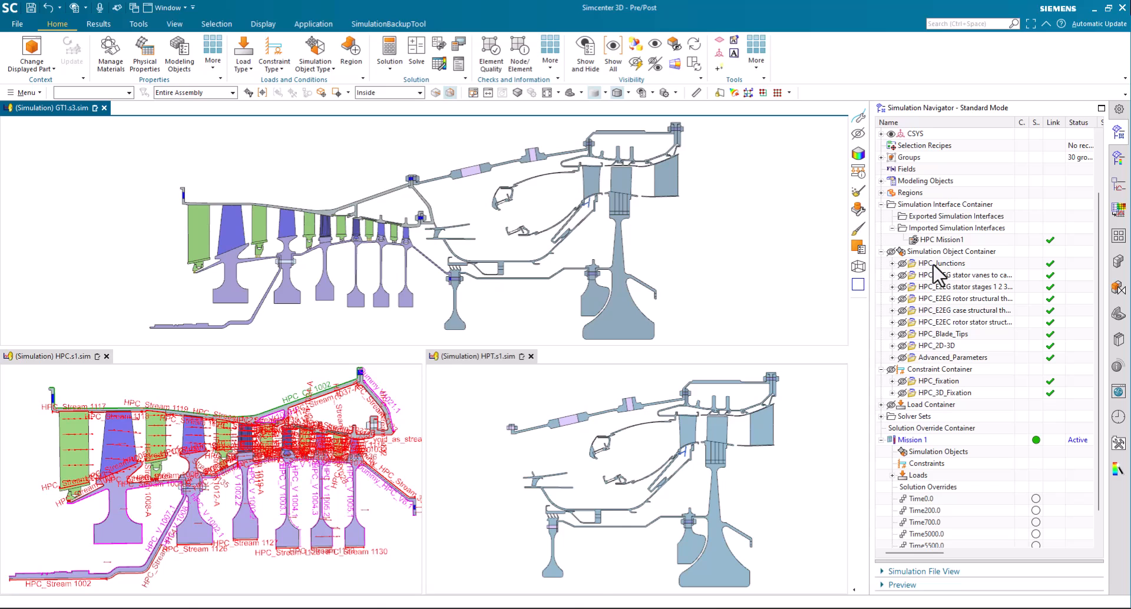
Show all simulation object folders from HPC_Junctions to Advanced_Parameters and both constraint folders, HPC_fixation and HPC_3D_Fixation, in GT1.s3.sim
{"action": "left_click", "coordinate": [942, 263]}
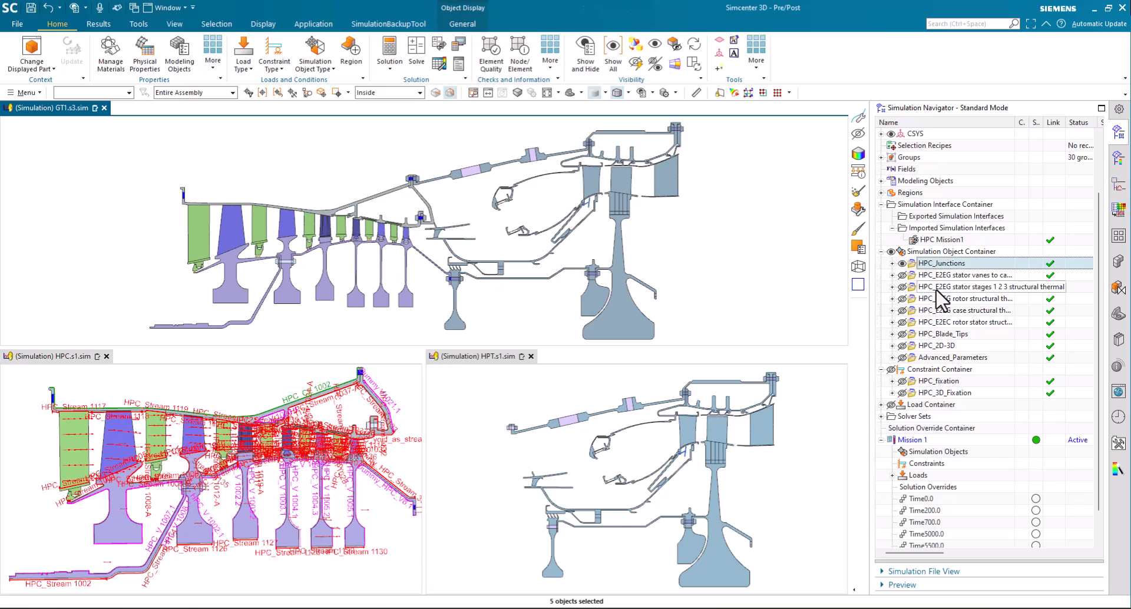
{"action": "left_click", "coordinate": [952, 357], "text": "shift"}
{"action": "right_click", "coordinate": [954, 359]}
{"action": "left_click", "coordinate": [976, 382]}
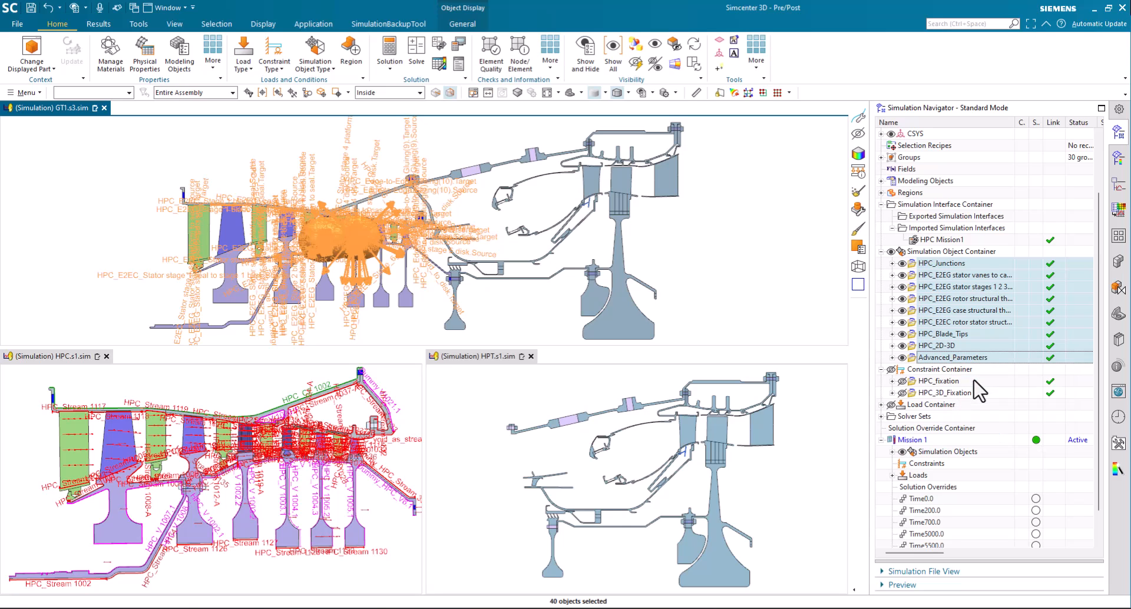
{"action": "left_click", "coordinate": [940, 393], "text": "shift"}
{"action": "right_click", "coordinate": [940, 394]}
{"action": "left_click", "coordinate": [966, 417]}
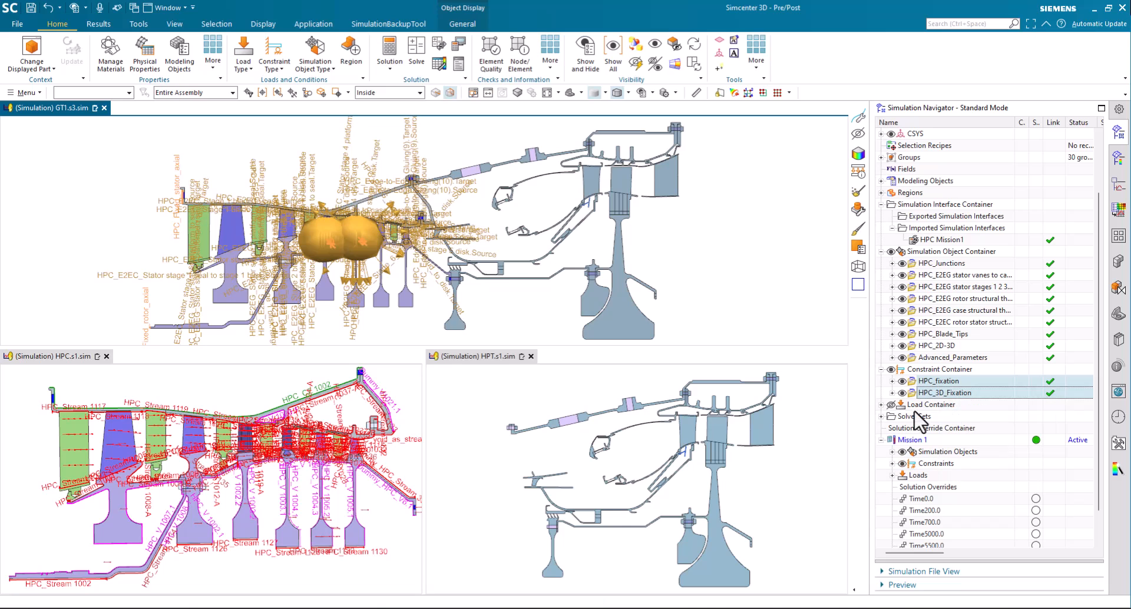
Expand the load container of GT1.s3.sim and show all imported loads from HPC_Voids through HPC_Rotation
{"action": "left_click", "coordinate": [881, 405]}
{"action": "left_click", "coordinate": [935, 417]}
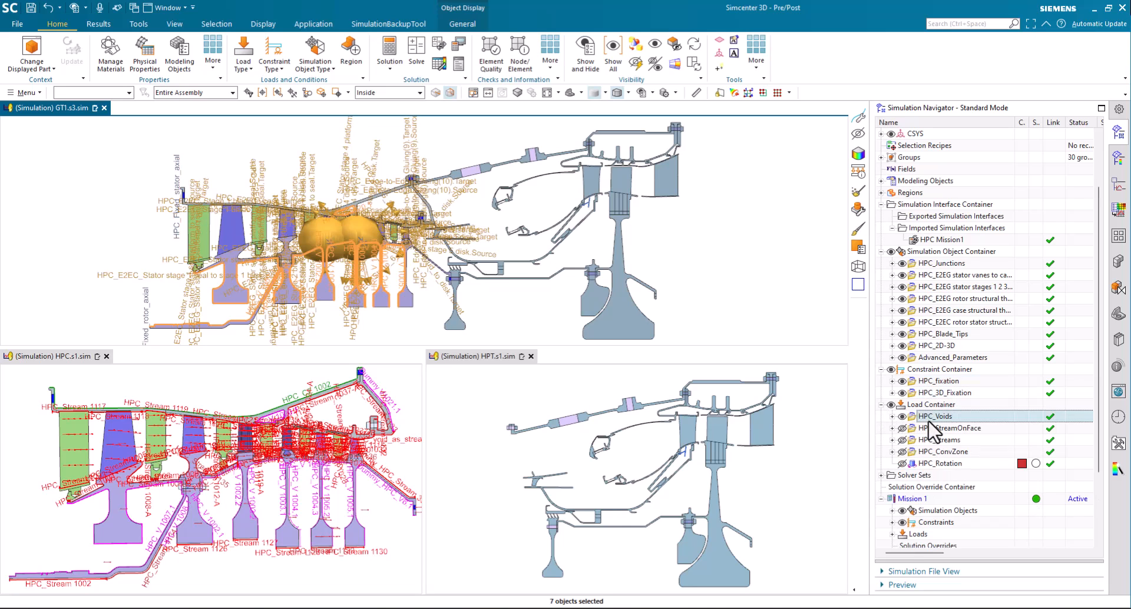
{"action": "left_click", "coordinate": [949, 463], "text": "shift"}
{"action": "right_click", "coordinate": [950, 464]}
{"action": "left_click", "coordinate": [969, 495]}
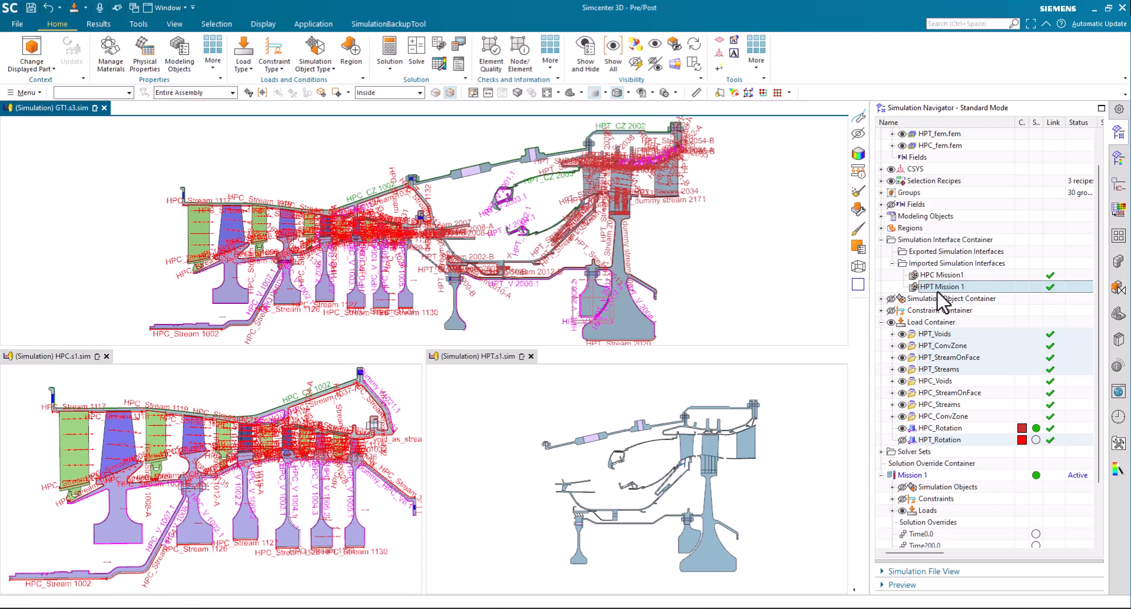
In HPC.s1.sim, change the swirl input type of thermal stream HPC_Stream 1130 to Swirl Velocity with 0.7*NH*radius
{"action": "left_click", "coordinate": [244, 388]}
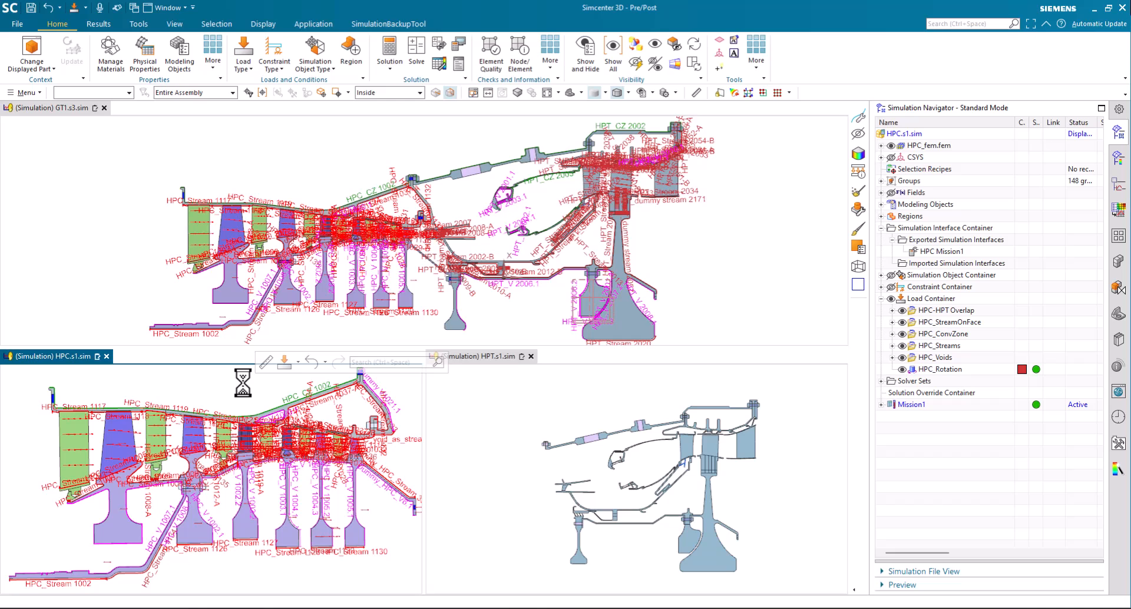
{"action": "right_click", "coordinate": [357, 551]}
{"action": "left_click", "coordinate": [368, 564]}
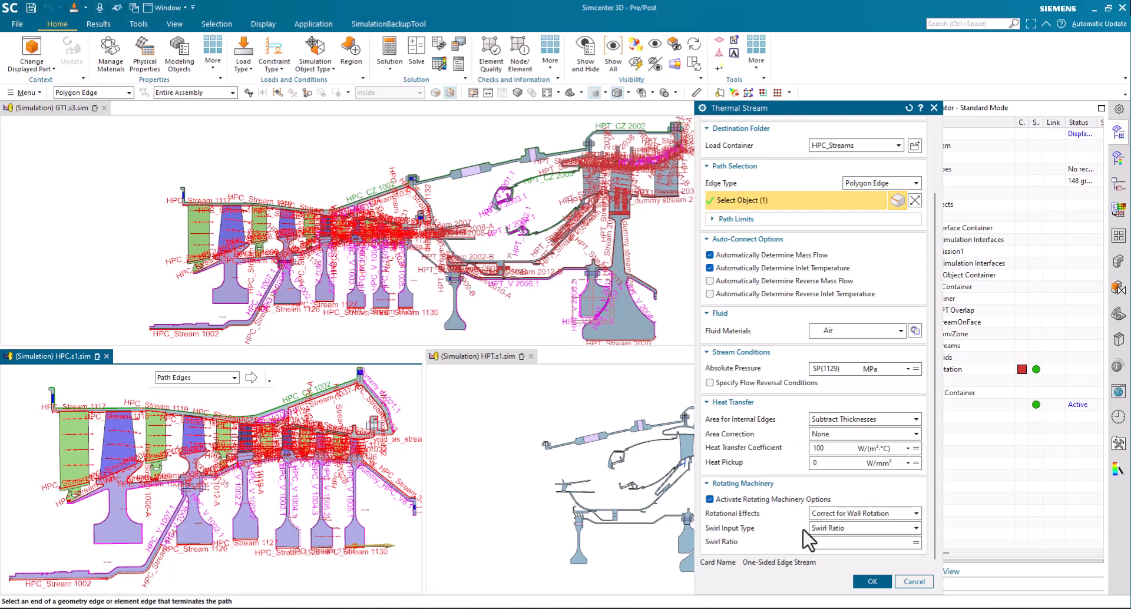
{"action": "left_click", "coordinate": [835, 529]}
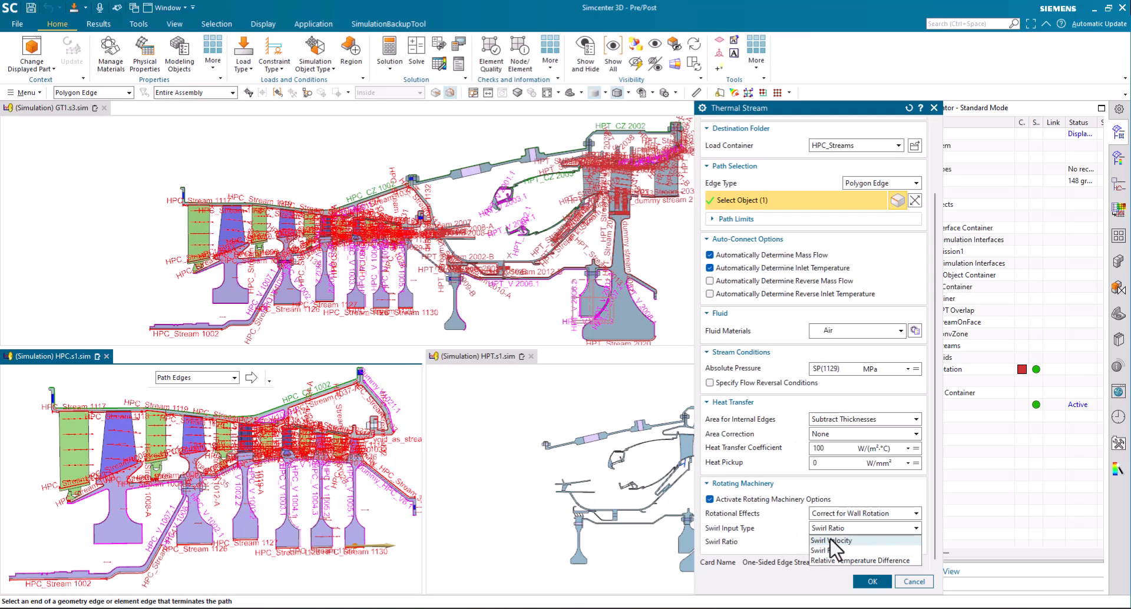
{"action": "left_click", "coordinate": [831, 540]}
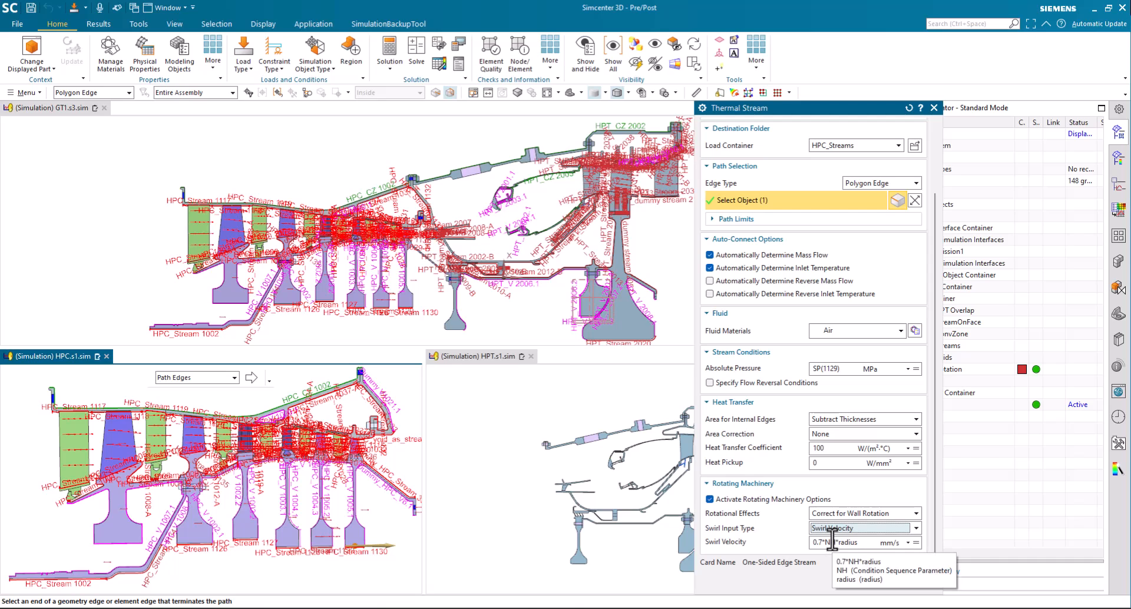
{"action": "left_click", "coordinate": [870, 582]}
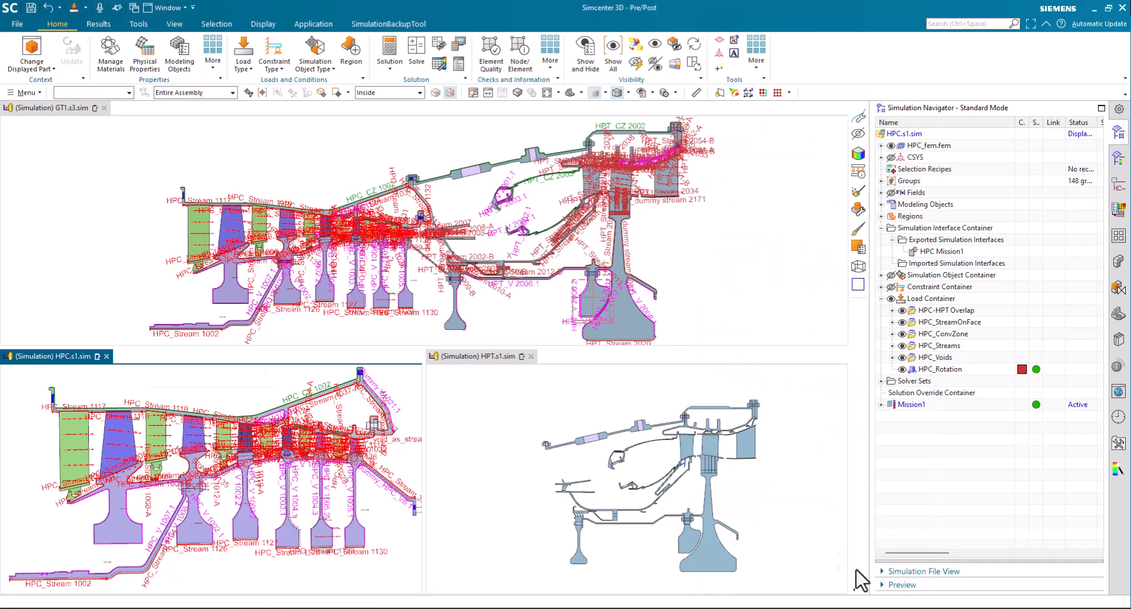
Return to GT1.s3.sim, check the link status of imported interface HPC Mission1, and expand the HPC_Streams load folder
{"action": "left_click", "coordinate": [727, 288]}
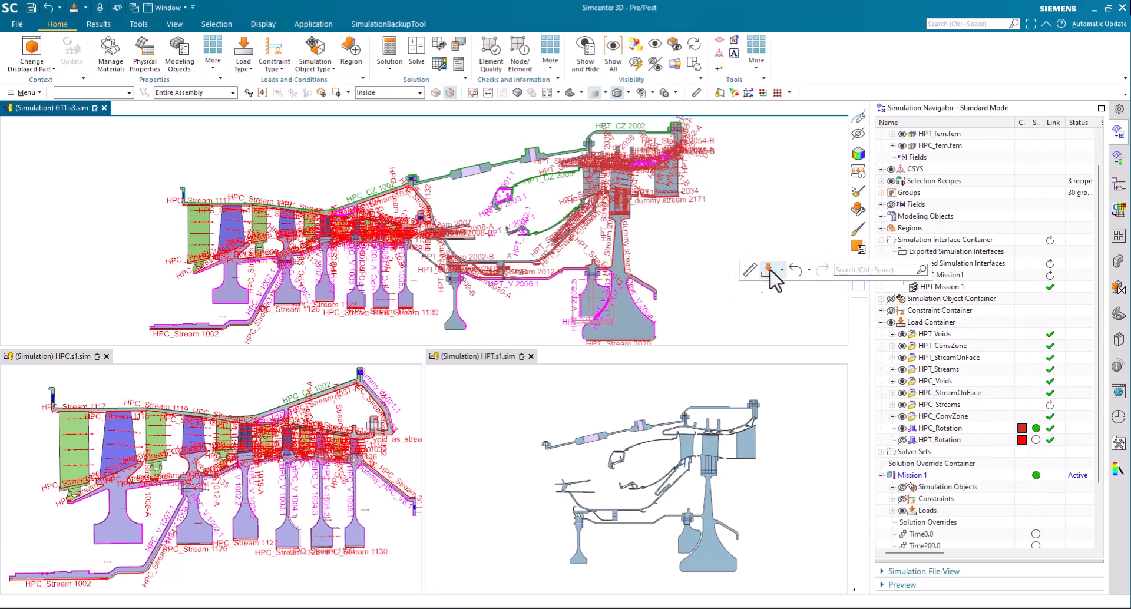
{"action": "left_click", "coordinate": [945, 275]}
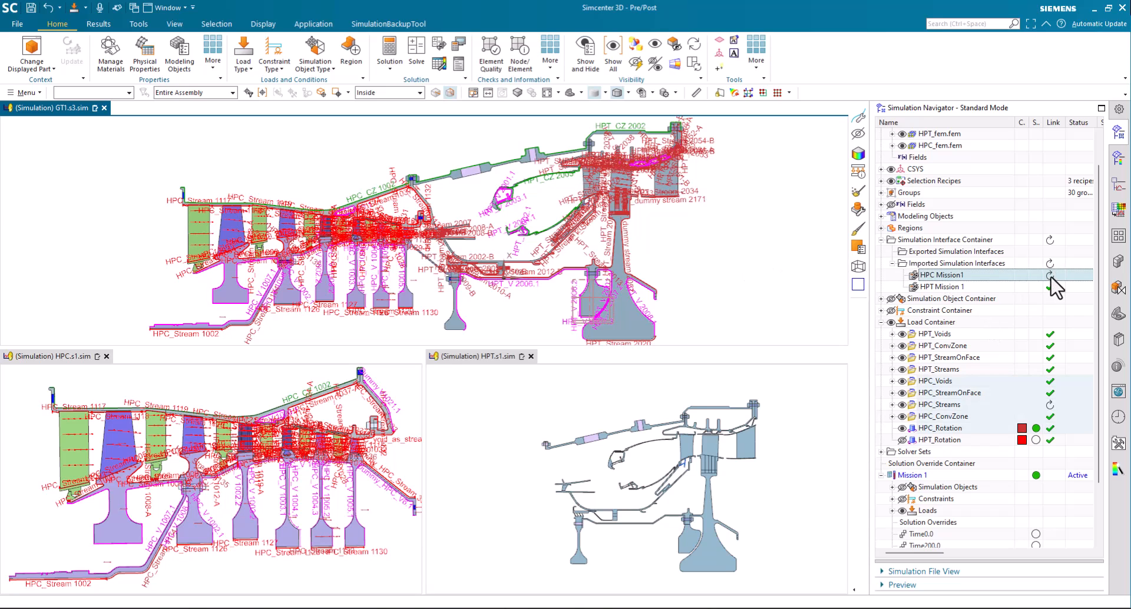
{"action": "mouse_move", "coordinate": [1051, 276]}
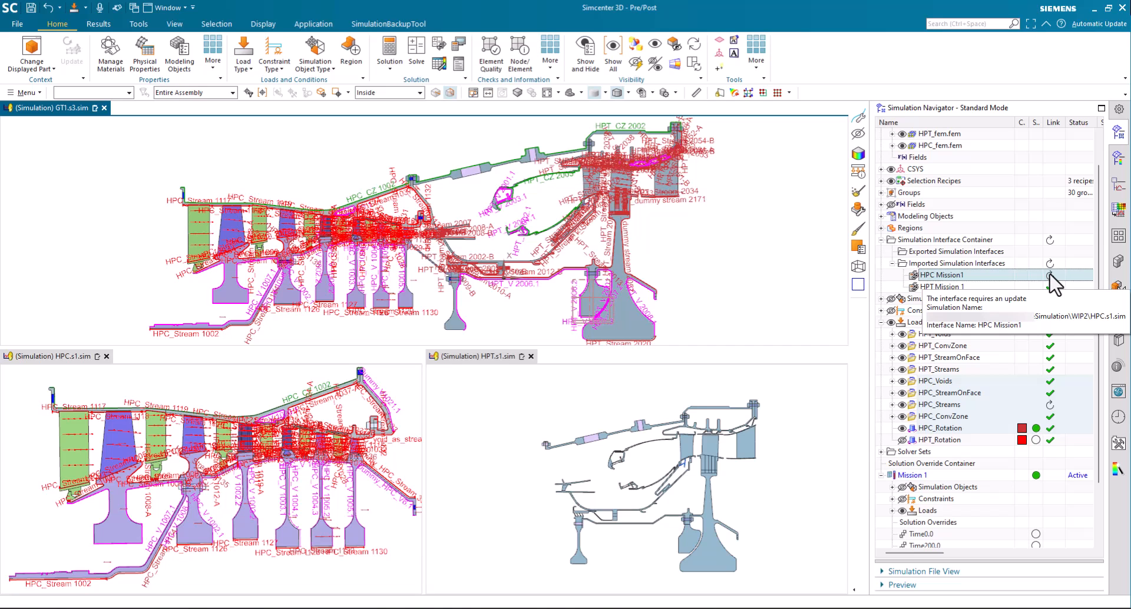
{"action": "left_click", "coordinate": [892, 404]}
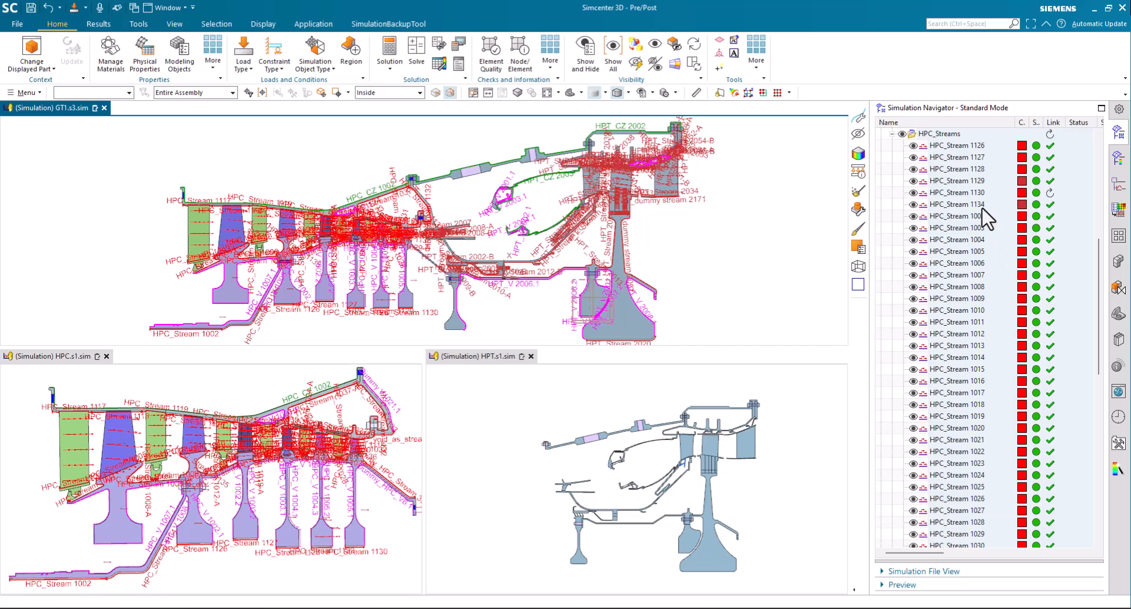
View the read-only definition of the imported HPC_Stream 1130, check its rotating machinery settings, and close it
{"action": "left_click", "coordinate": [972, 193]}
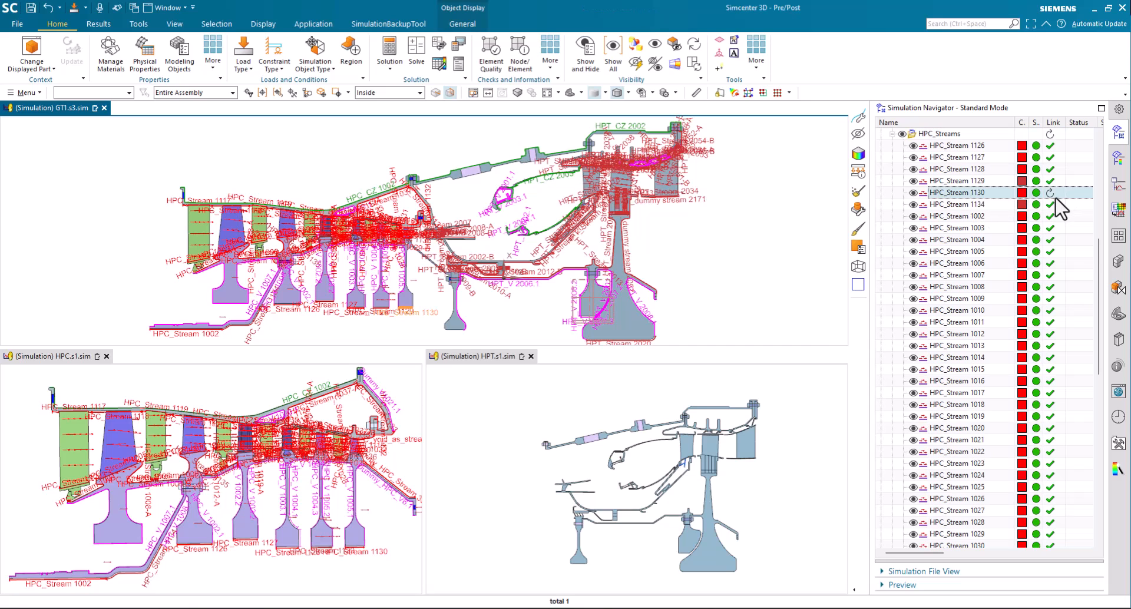
{"action": "right_click", "coordinate": [989, 194]}
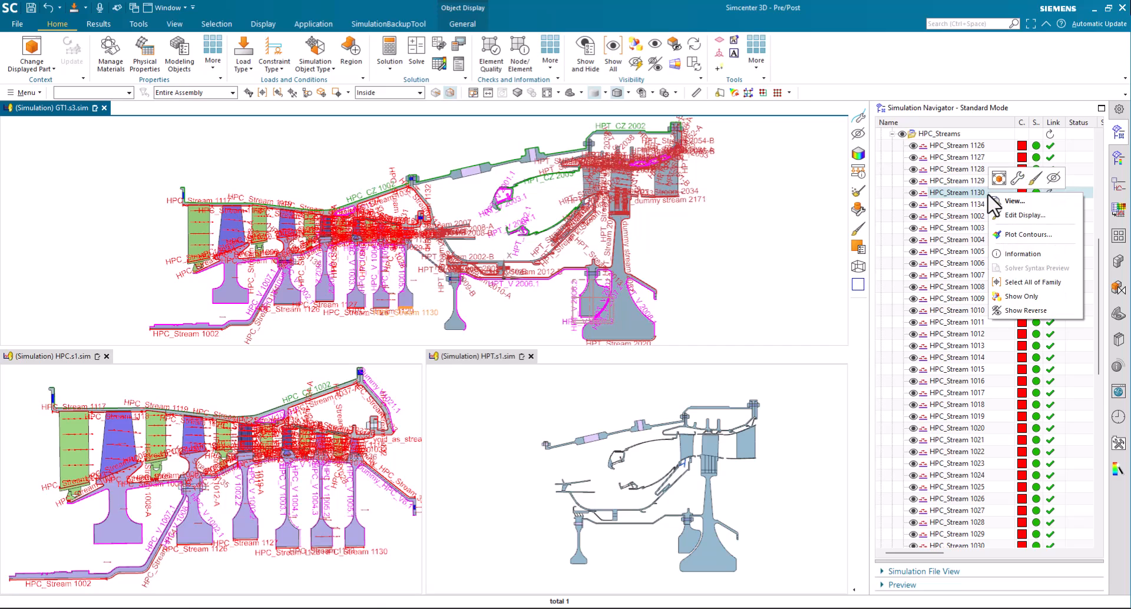
{"action": "left_click", "coordinate": [1025, 180]}
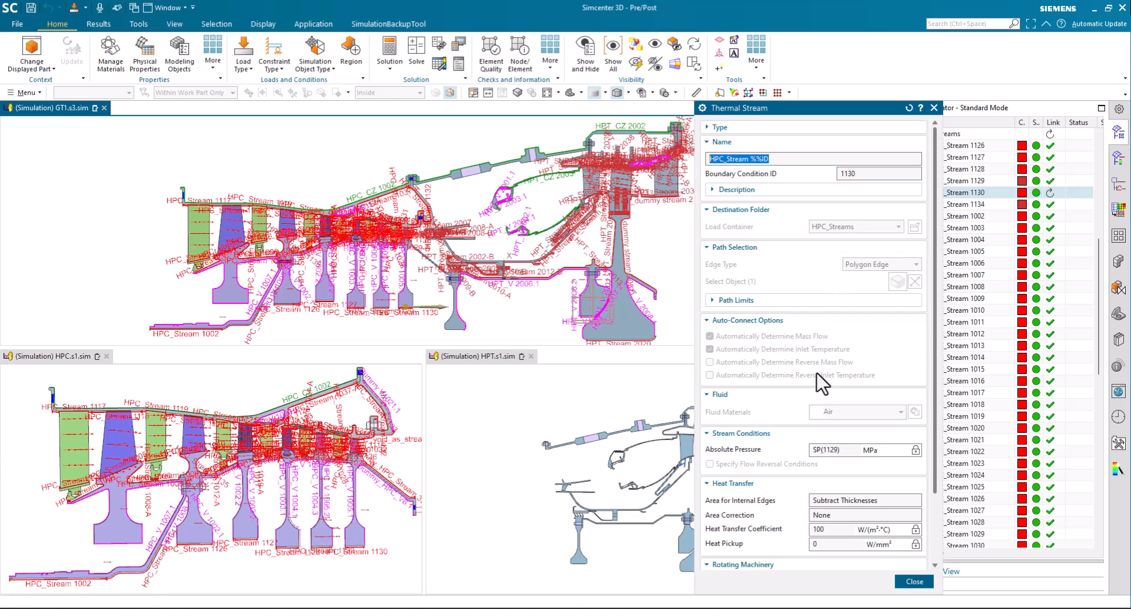
{"action": "scroll", "coordinate": [827, 446], "scroll_direction": "down", "scroll_amount": 3}
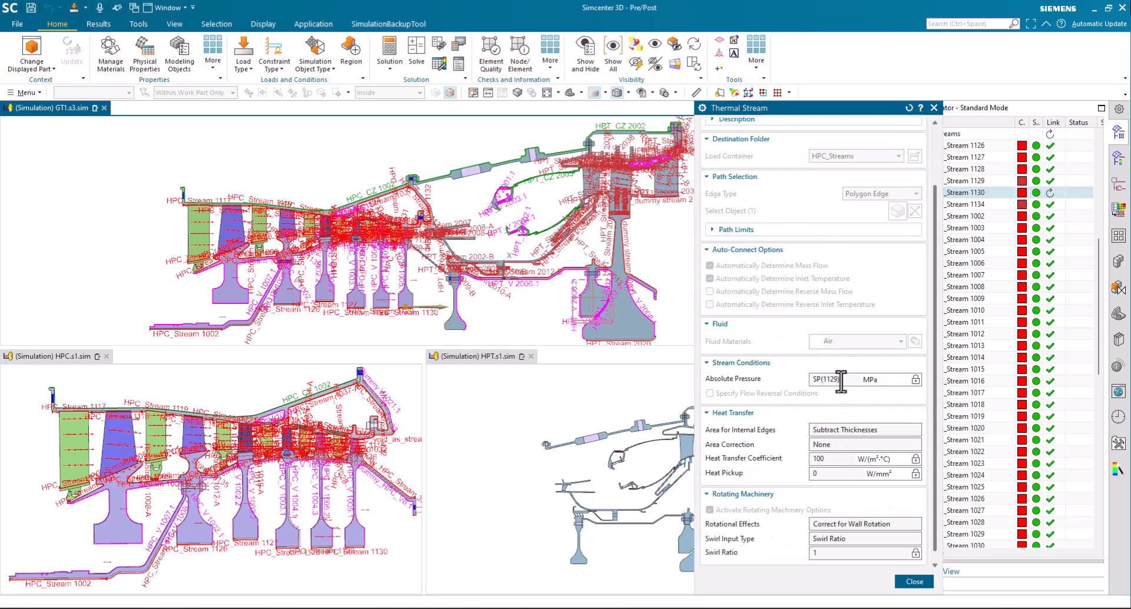
{"action": "scroll", "coordinate": [866, 389], "scroll_direction": "down", "scroll_amount": 1}
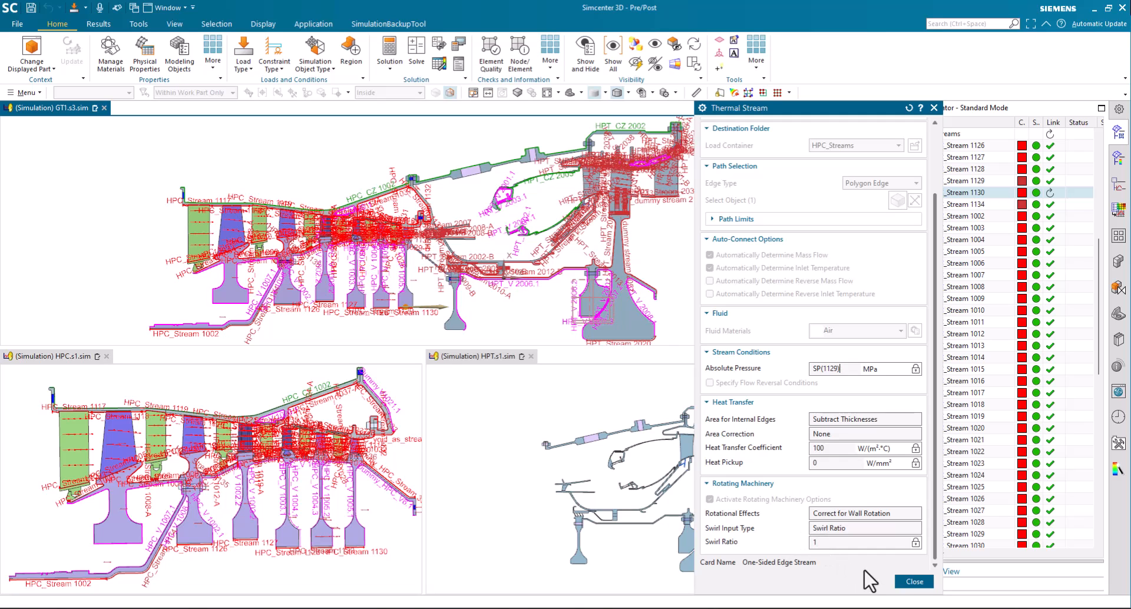
{"action": "left_click", "coordinate": [915, 582]}
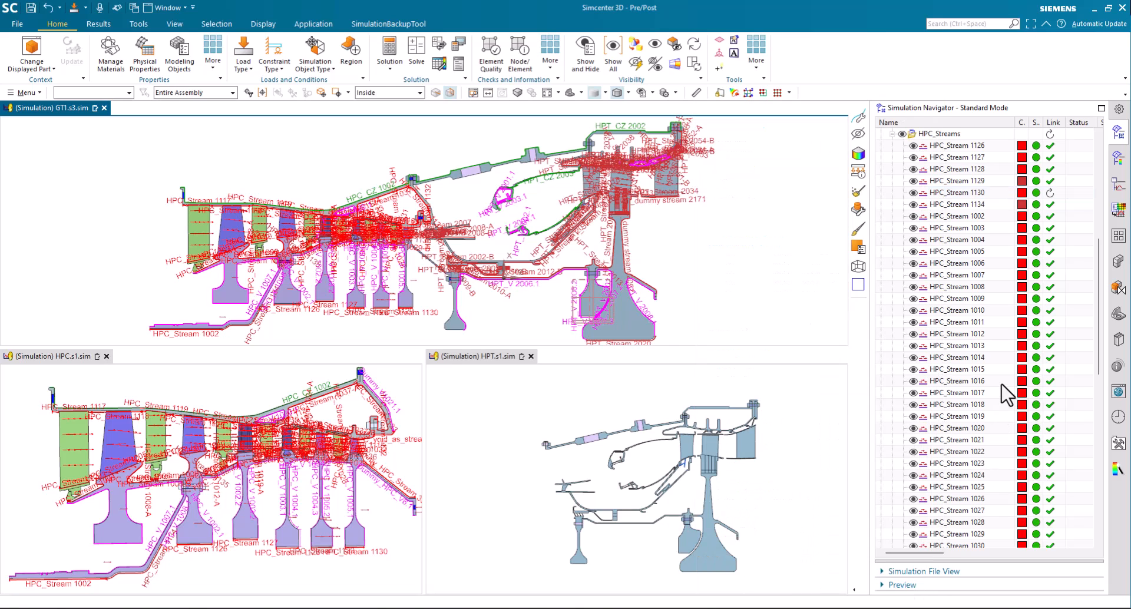
Update the imported HPC Mission1 interface in GT1.s3.sim from its source simulation
{"action": "scroll", "coordinate": [1009, 396], "scroll_direction": "up", "scroll_amount": 7}
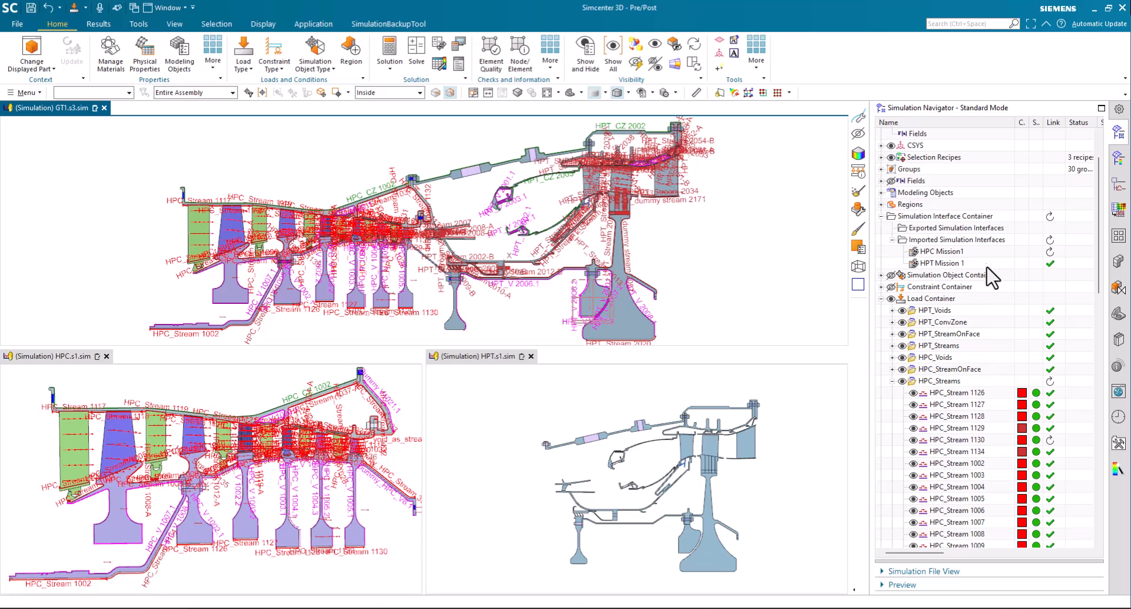
{"action": "left_click", "coordinate": [982, 253]}
{"action": "right_click", "coordinate": [981, 252]}
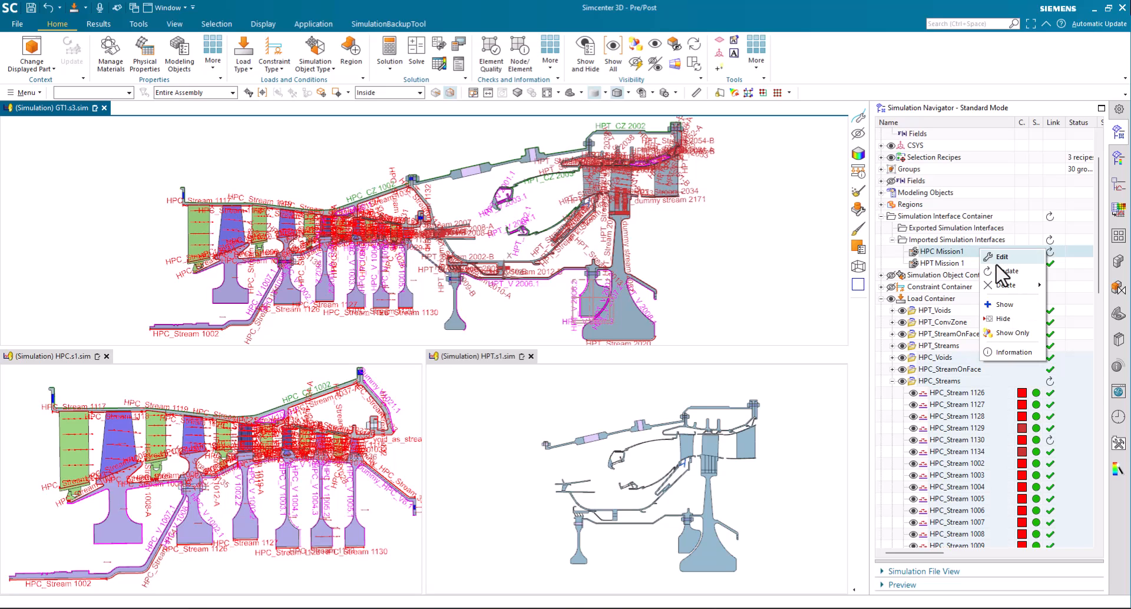
{"action": "left_click", "coordinate": [999, 273]}
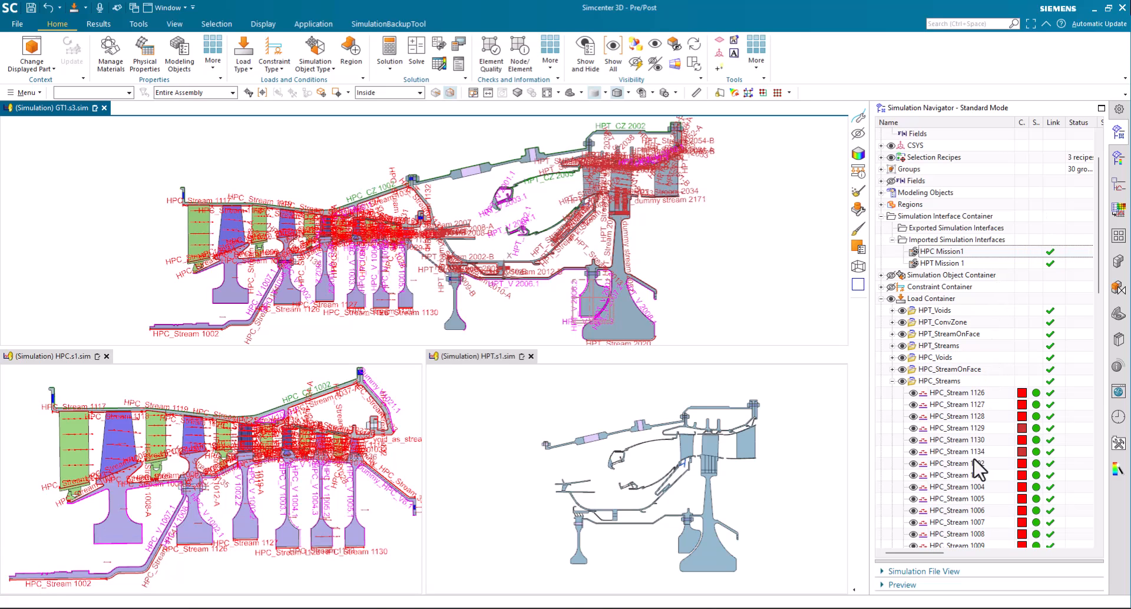
Reopen HPC_Stream 1130 in GT1.s3.sim to verify its swirl input type and swirl velocity against the source, then close it
{"action": "left_click", "coordinate": [969, 440]}
{"action": "right_click", "coordinate": [970, 439]}
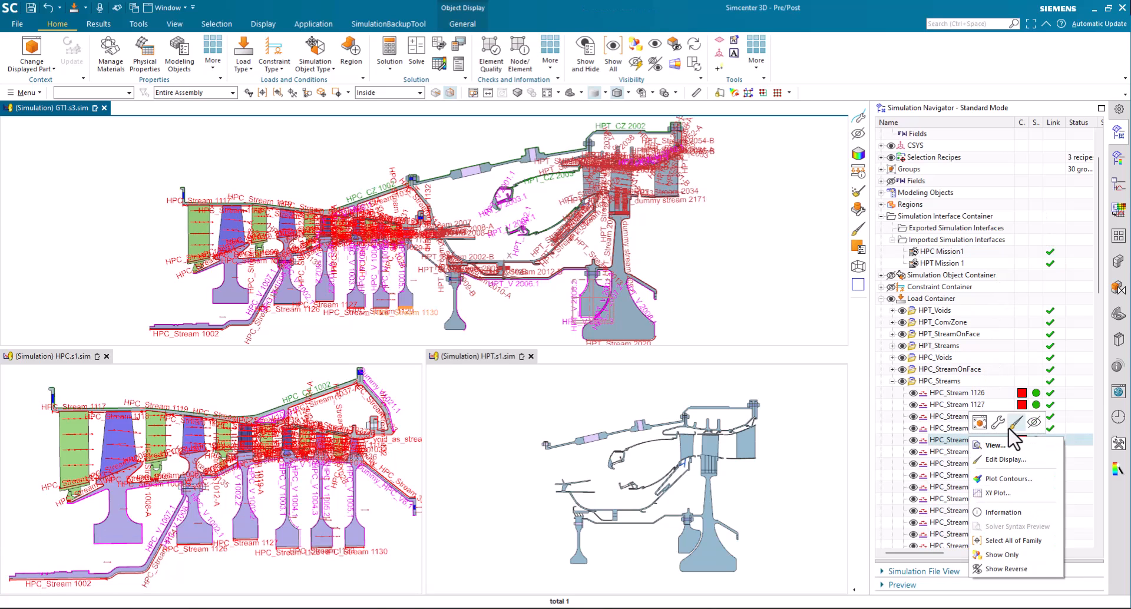
{"action": "left_click", "coordinate": [995, 425]}
{"action": "scroll", "coordinate": [825, 530], "scroll_direction": "down", "scroll_amount": 3}
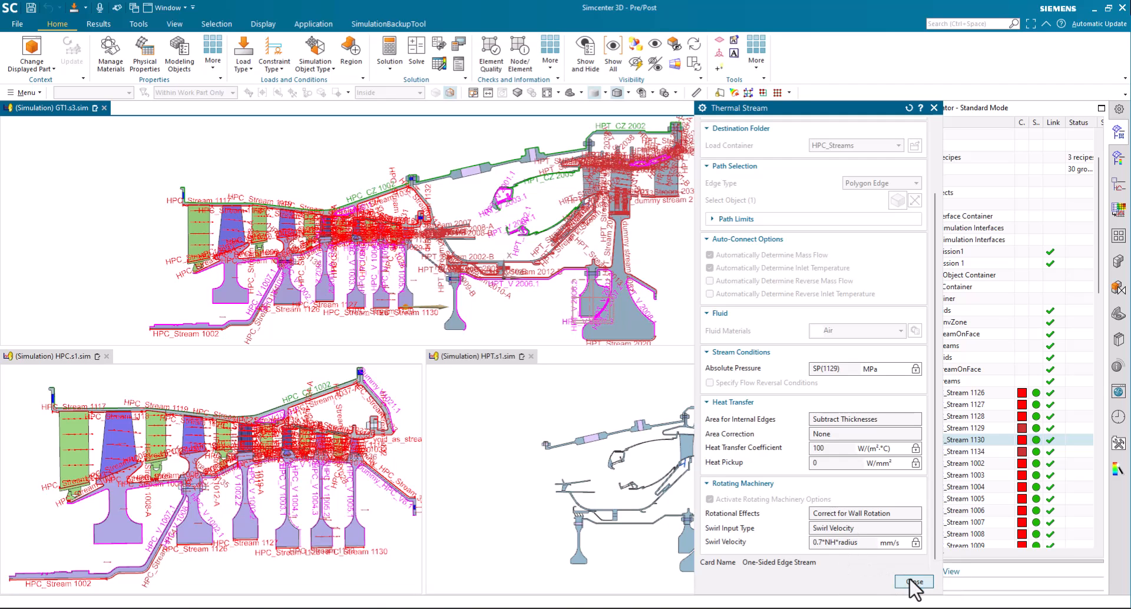
{"action": "left_click", "coordinate": [913, 582]}
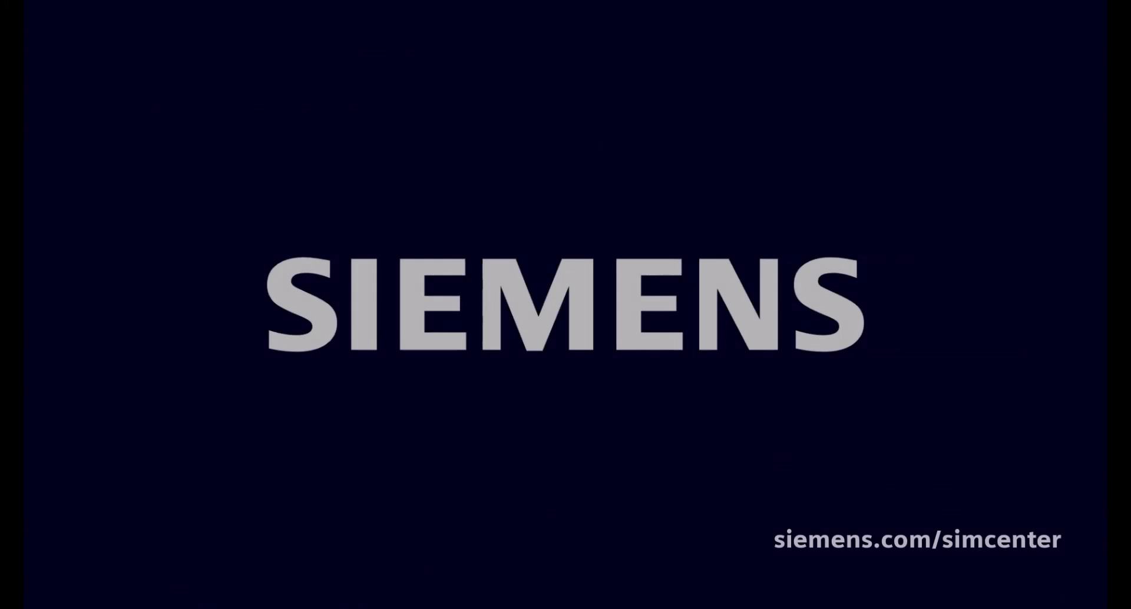